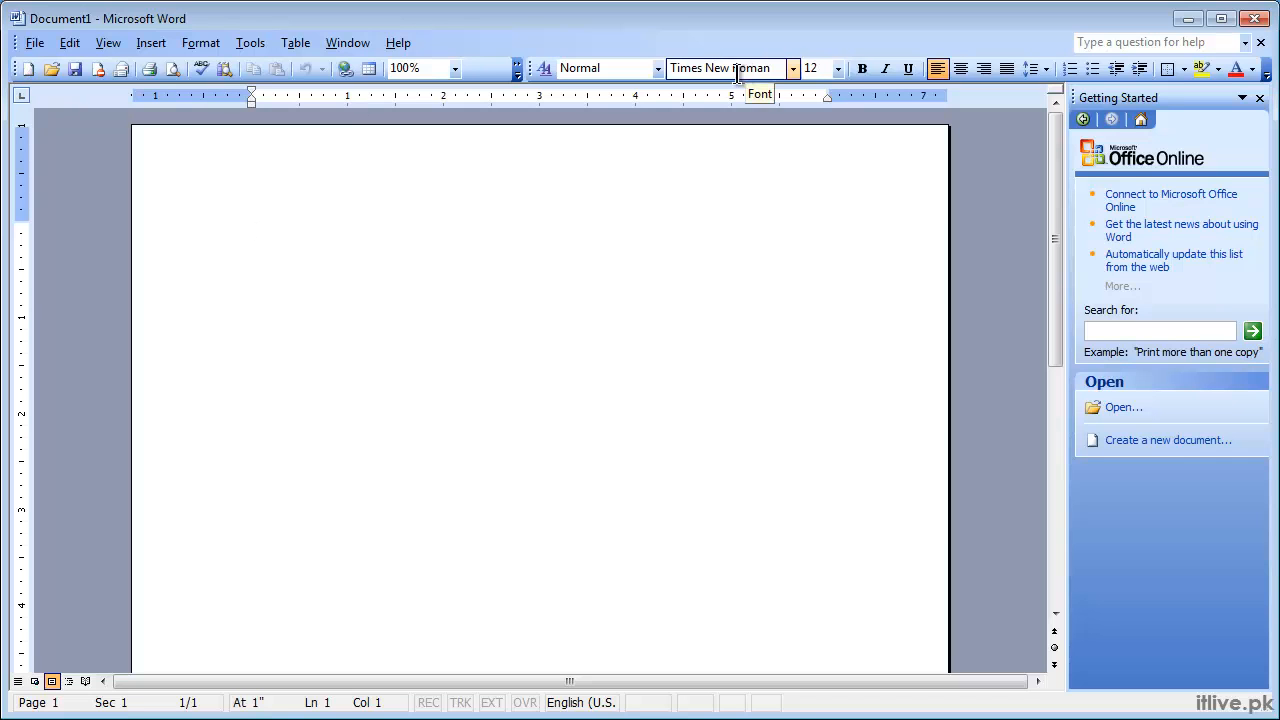
Show the Standard and Formatting toolbar buttons on two separate rows
click(515, 73)
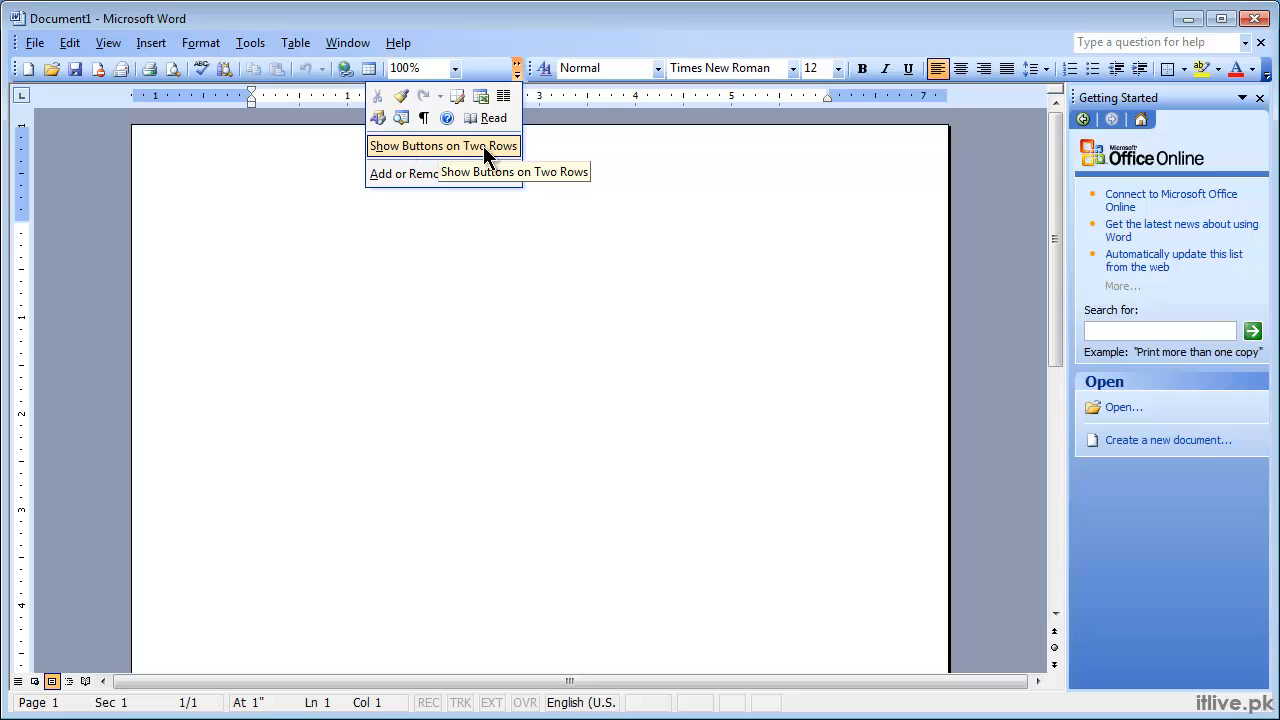
click(521, 26)
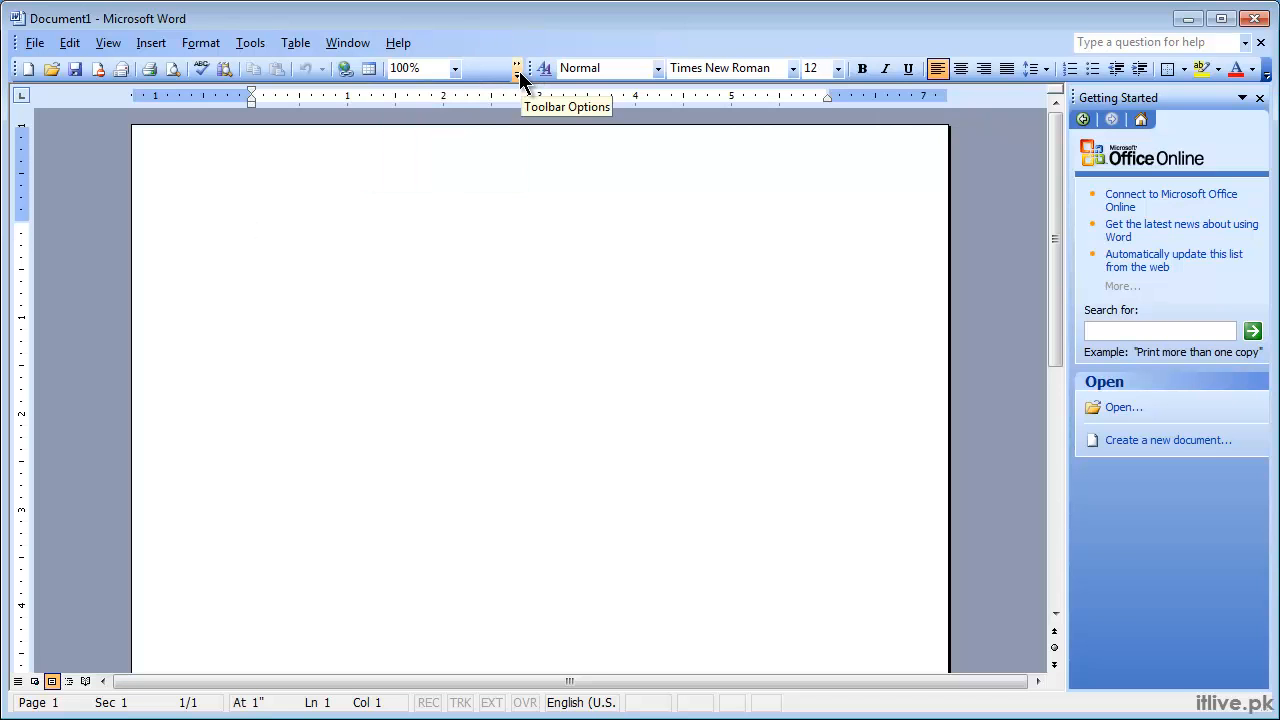
click(518, 71)
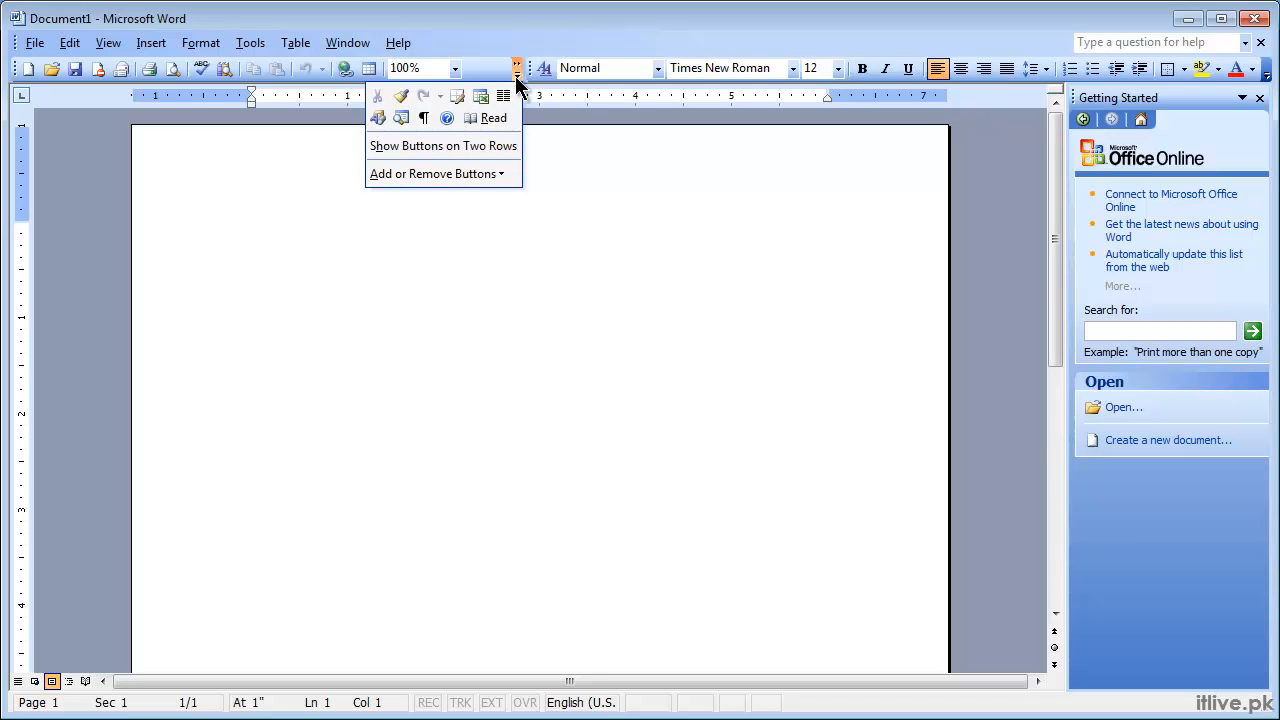
click(424, 148)
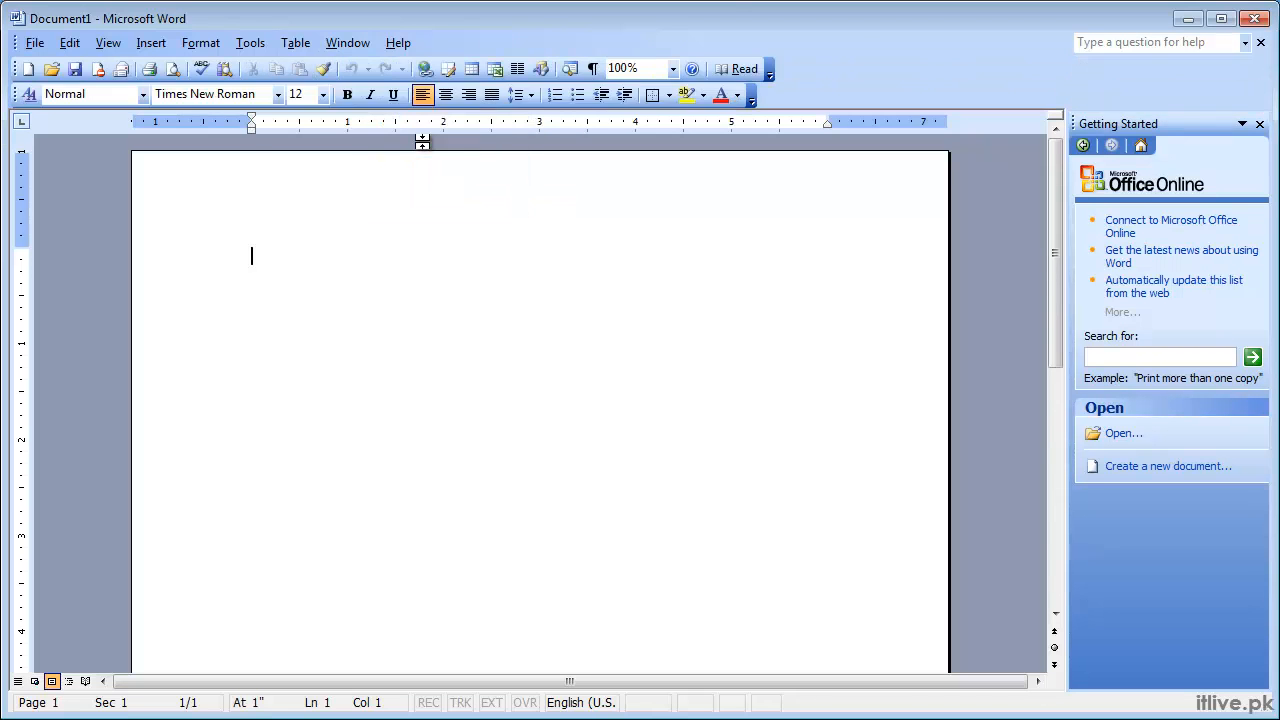
Review the personalized menu and toolbar options in the Customize dialog, and close it without changes
click(769, 74)
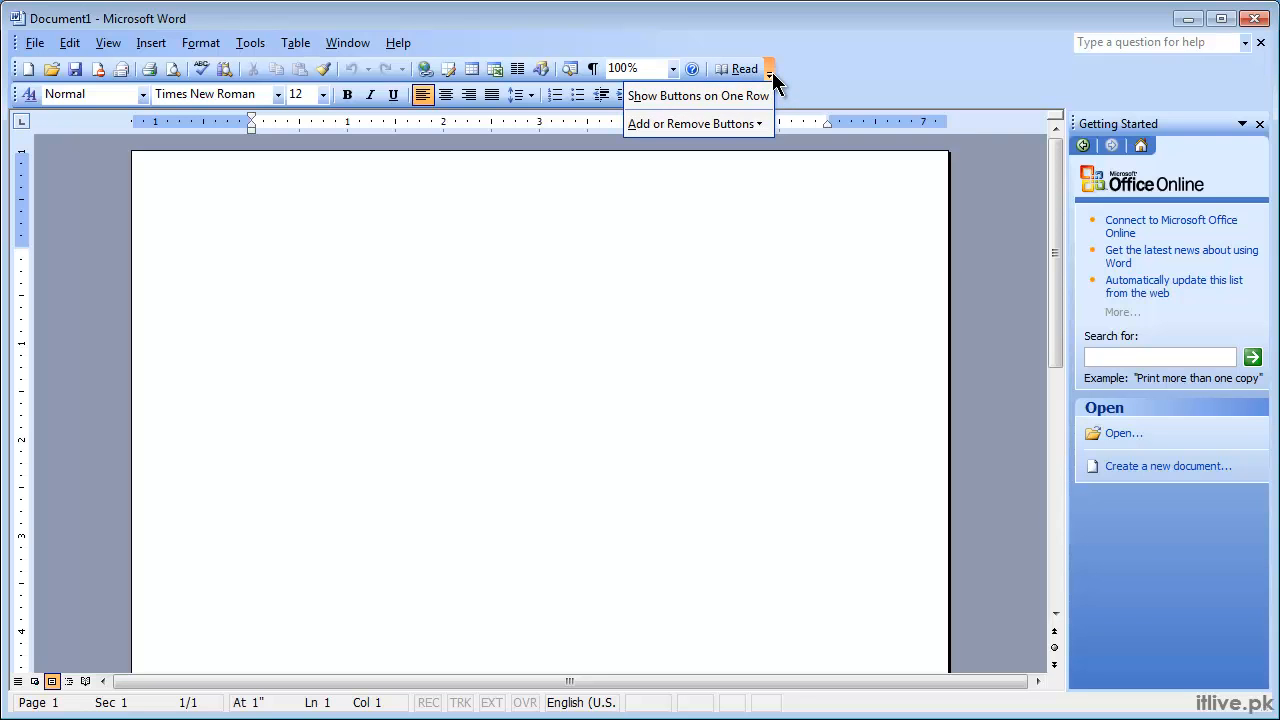
click(796, 63)
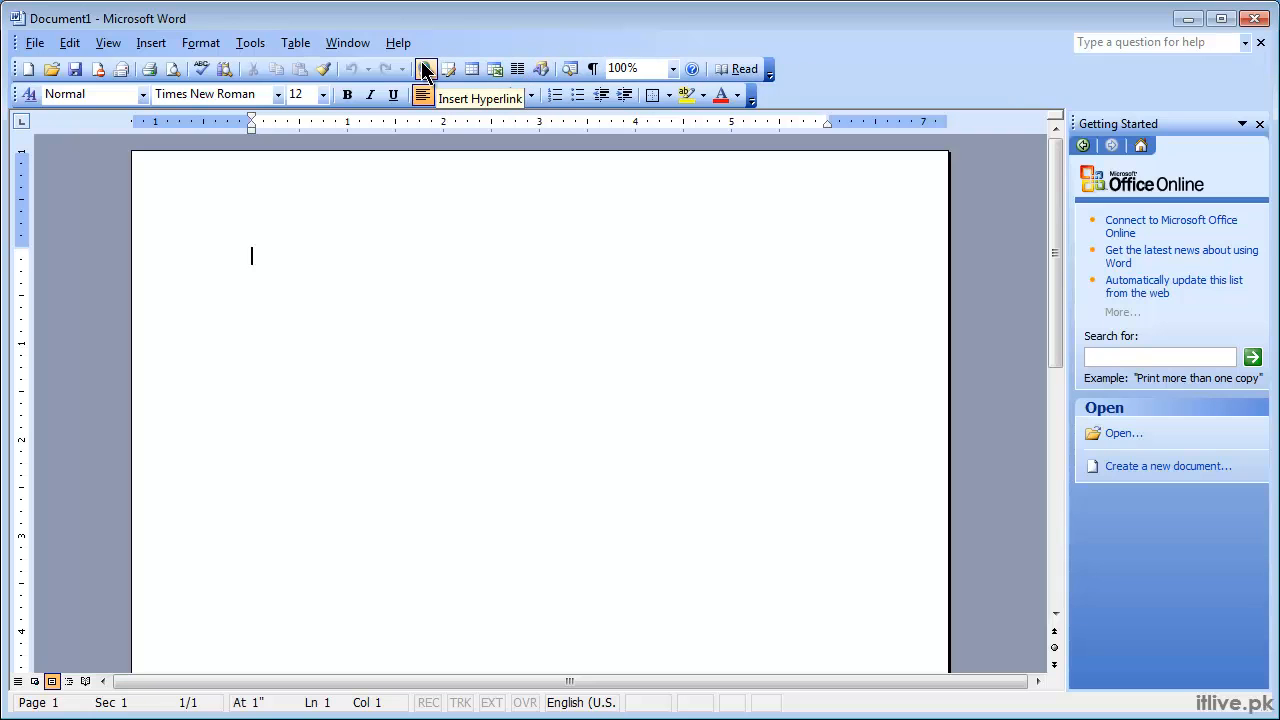
click(770, 74)
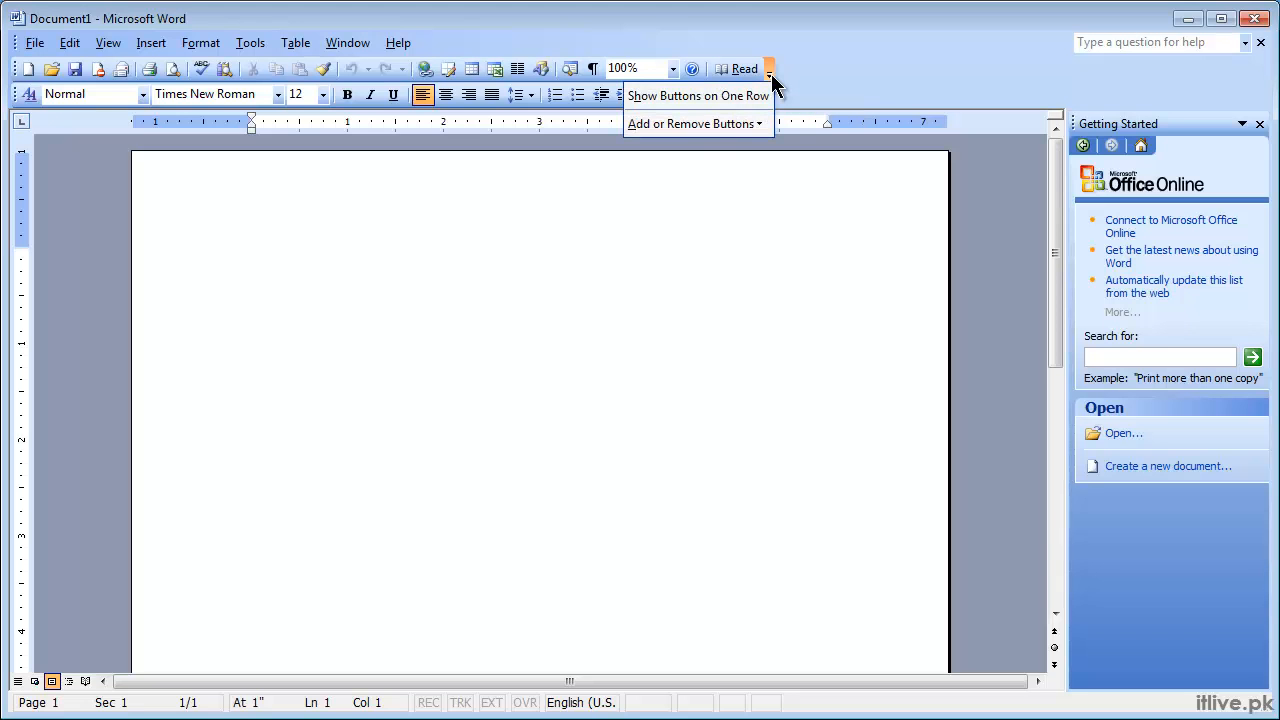
mouse_move(720, 128)
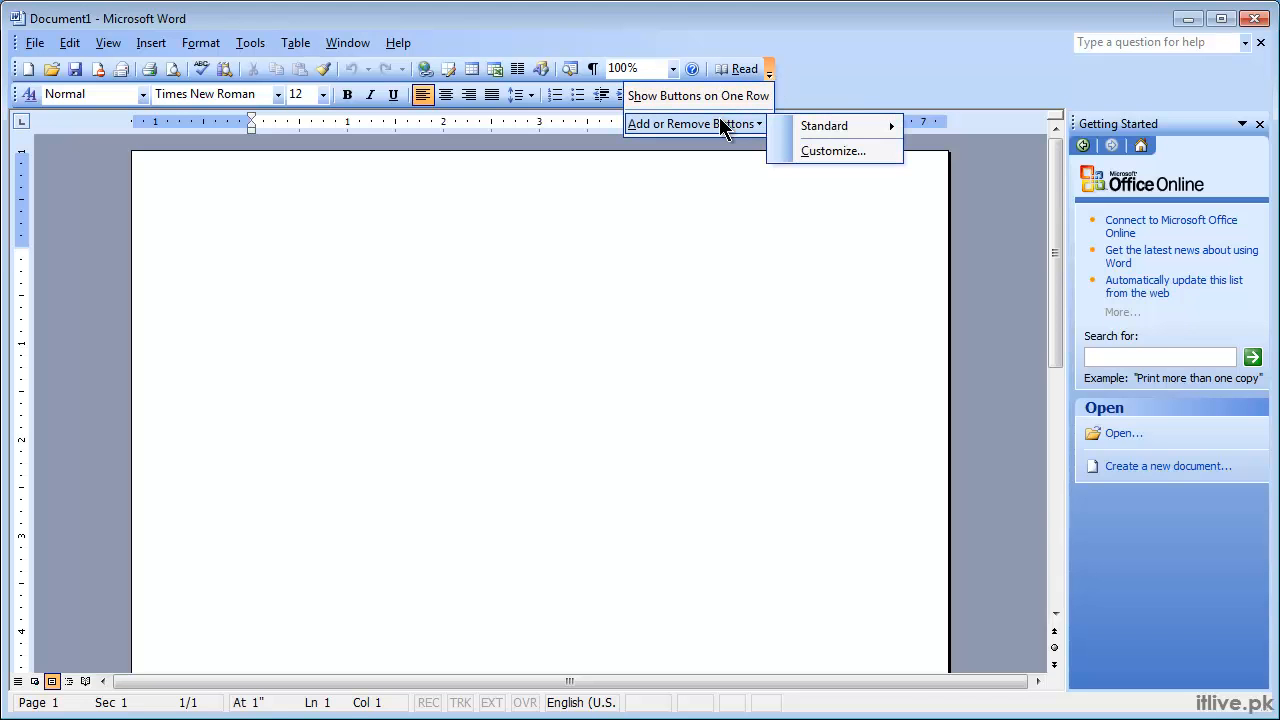
mouse_move(797, 133)
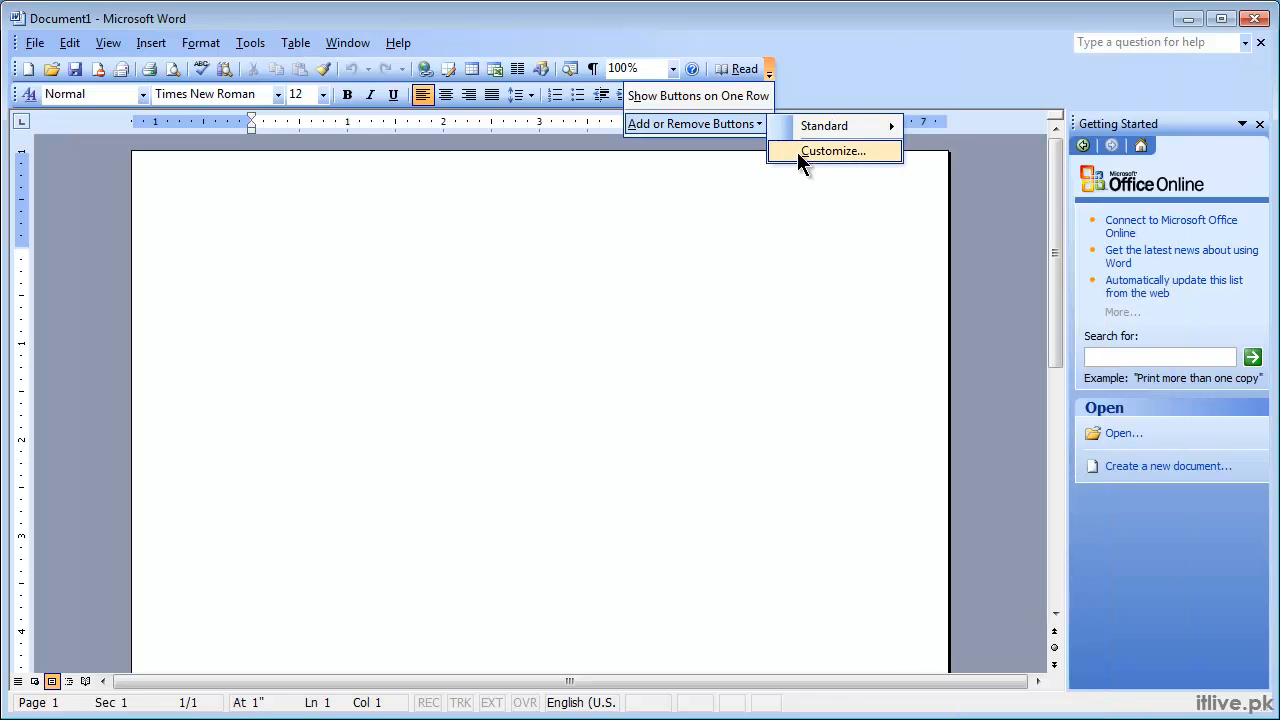
click(797, 152)
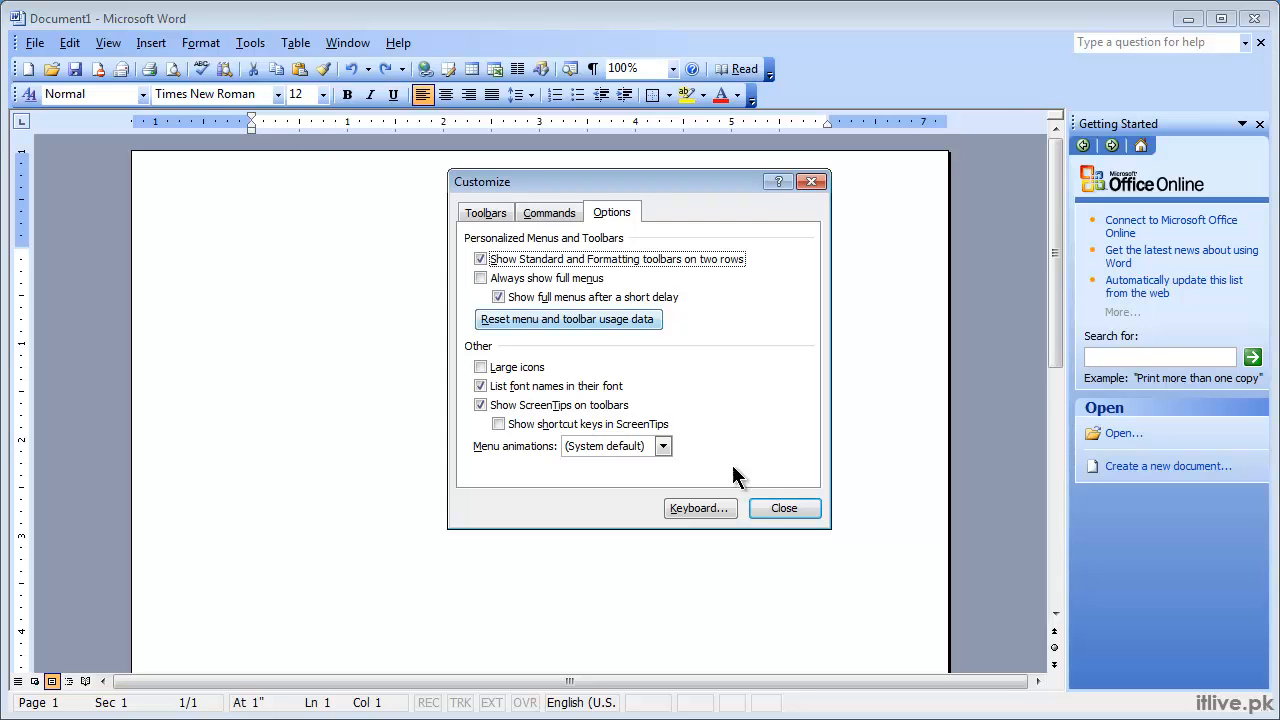
click(772, 506)
Expand the shortened View menu to its full list of commands, and close it
click(110, 44)
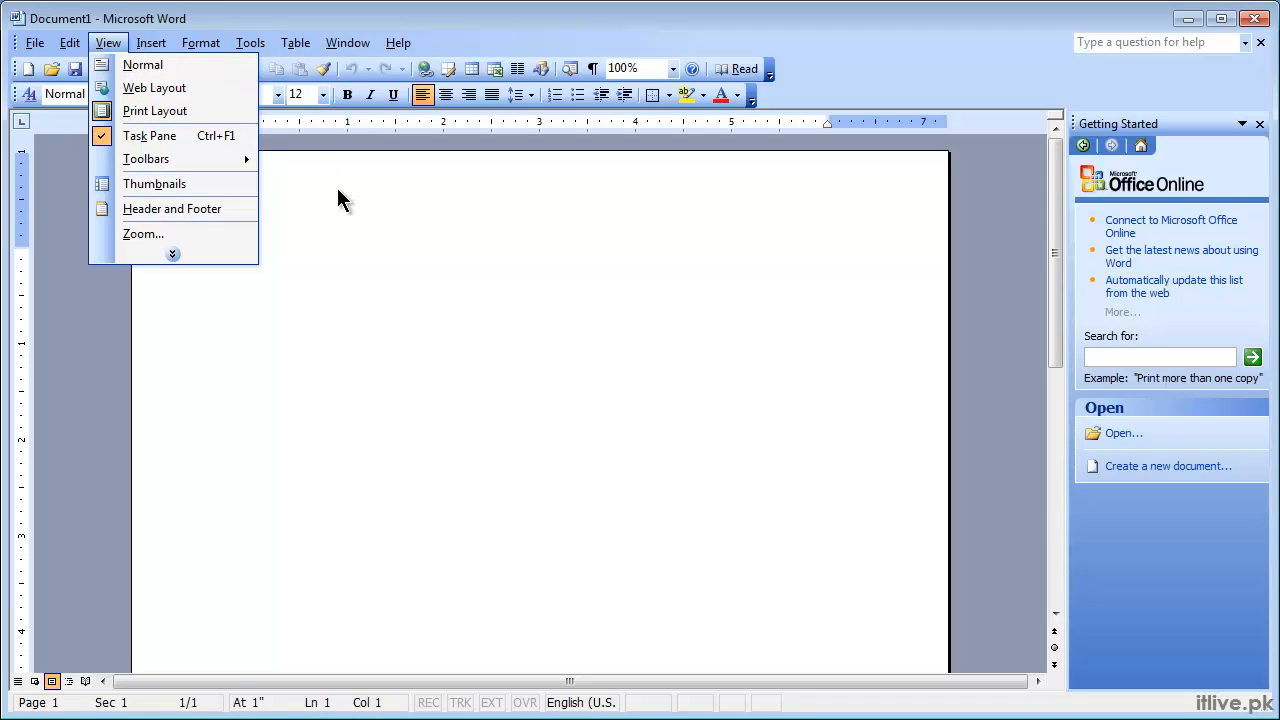
click(175, 255)
click(346, 240)
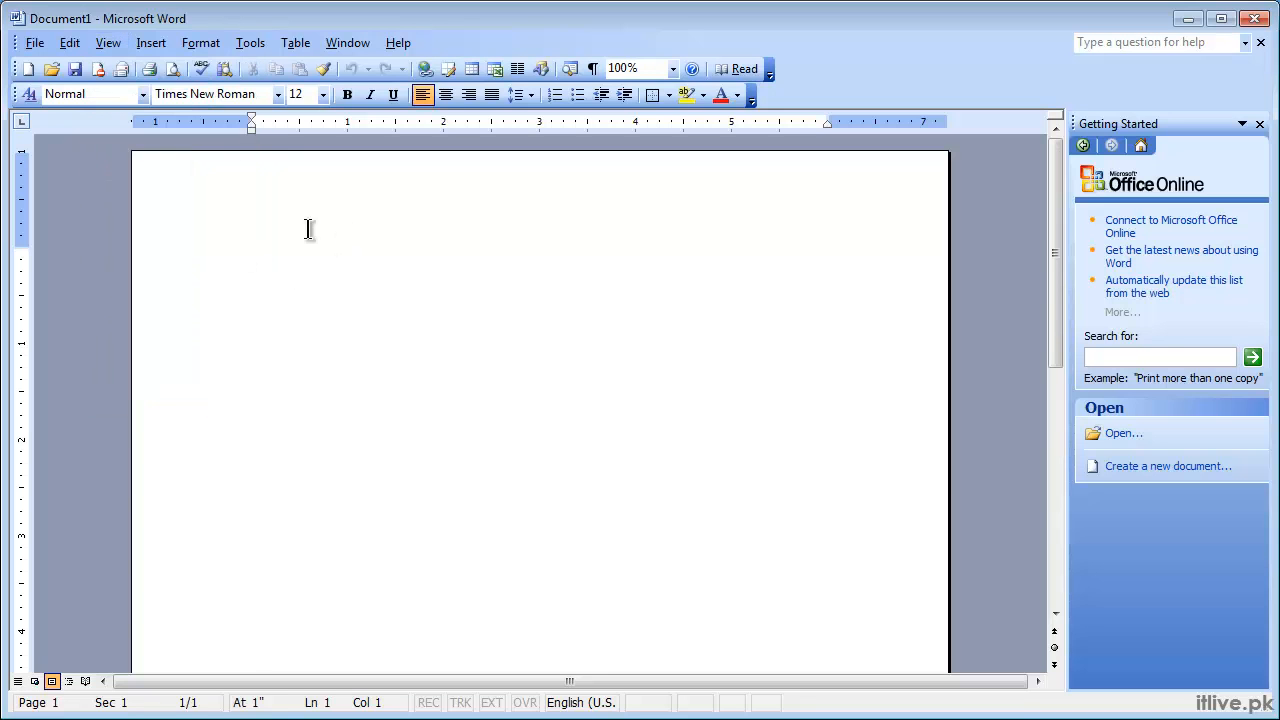
Turn on the option to always show full menus, and check the menus on the menu bar
right_click(814, 57)
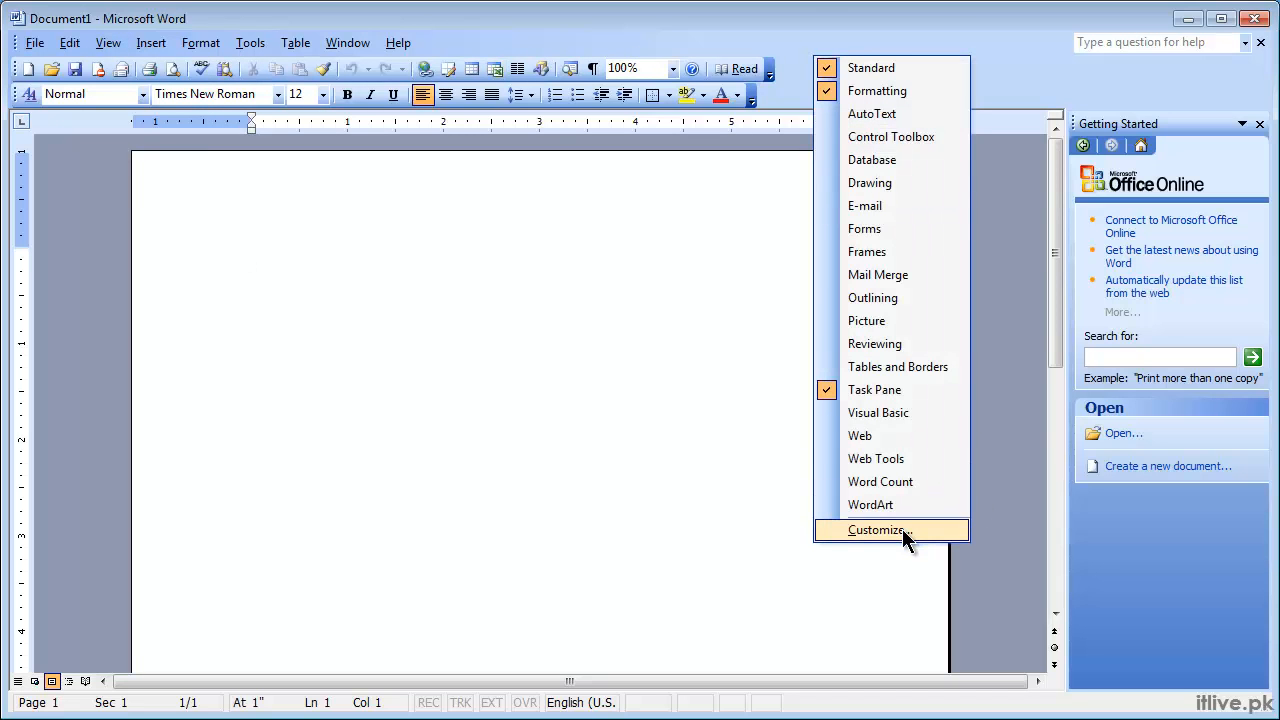
click(769, 74)
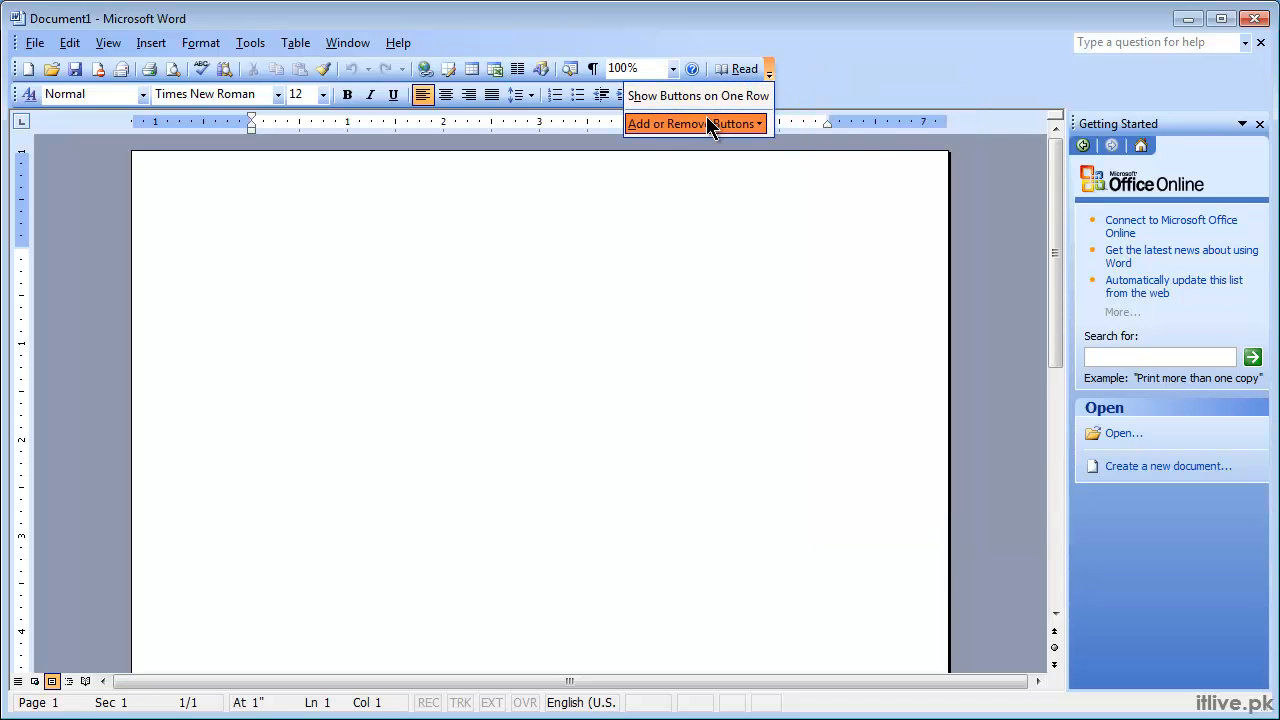
mouse_move(706, 116)
click(806, 152)
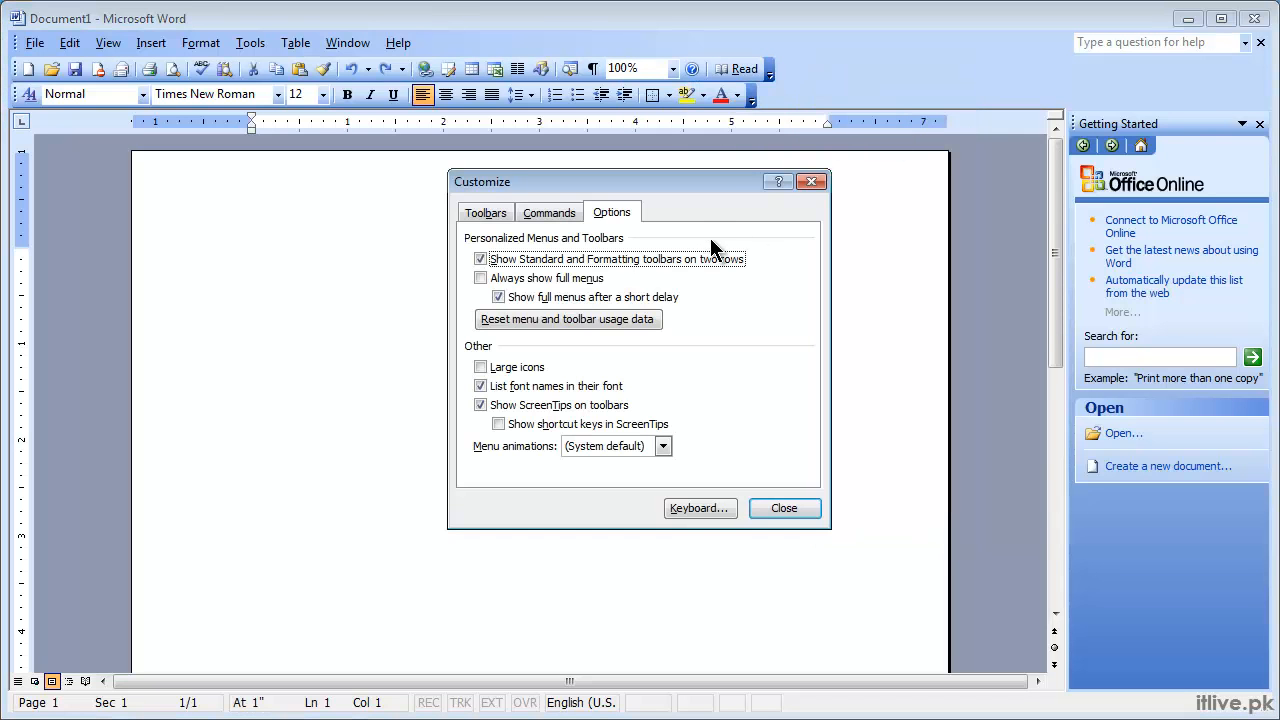
click(556, 280)
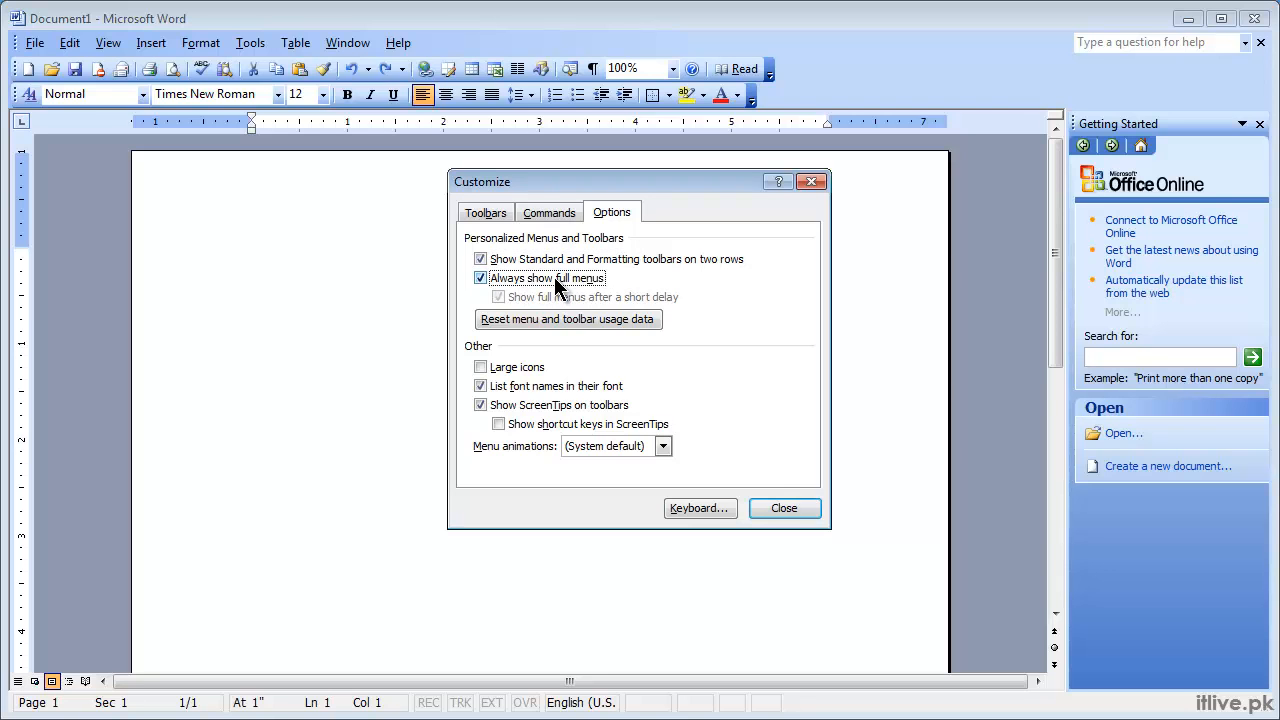
click(801, 510)
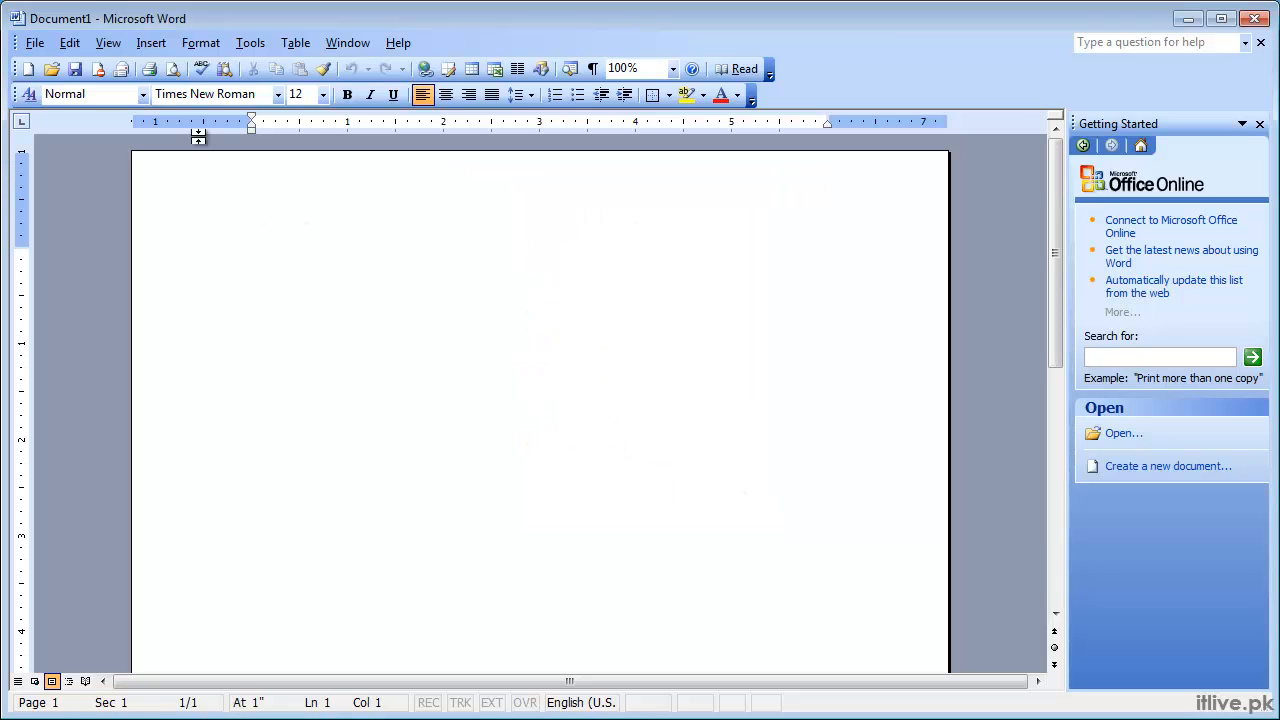
click(152, 46)
mouse_move(114, 53)
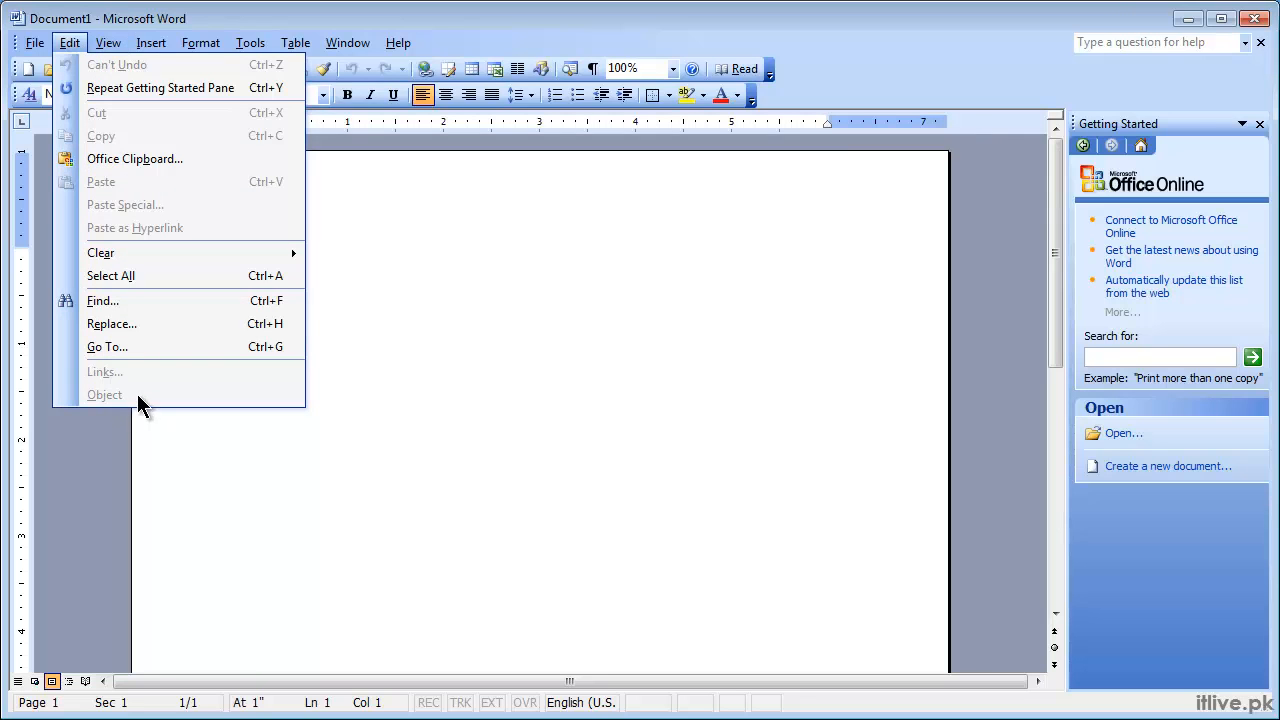
Try large icons on the toolbars, switch them back off, and close the customization settings
right_click(797, 88)
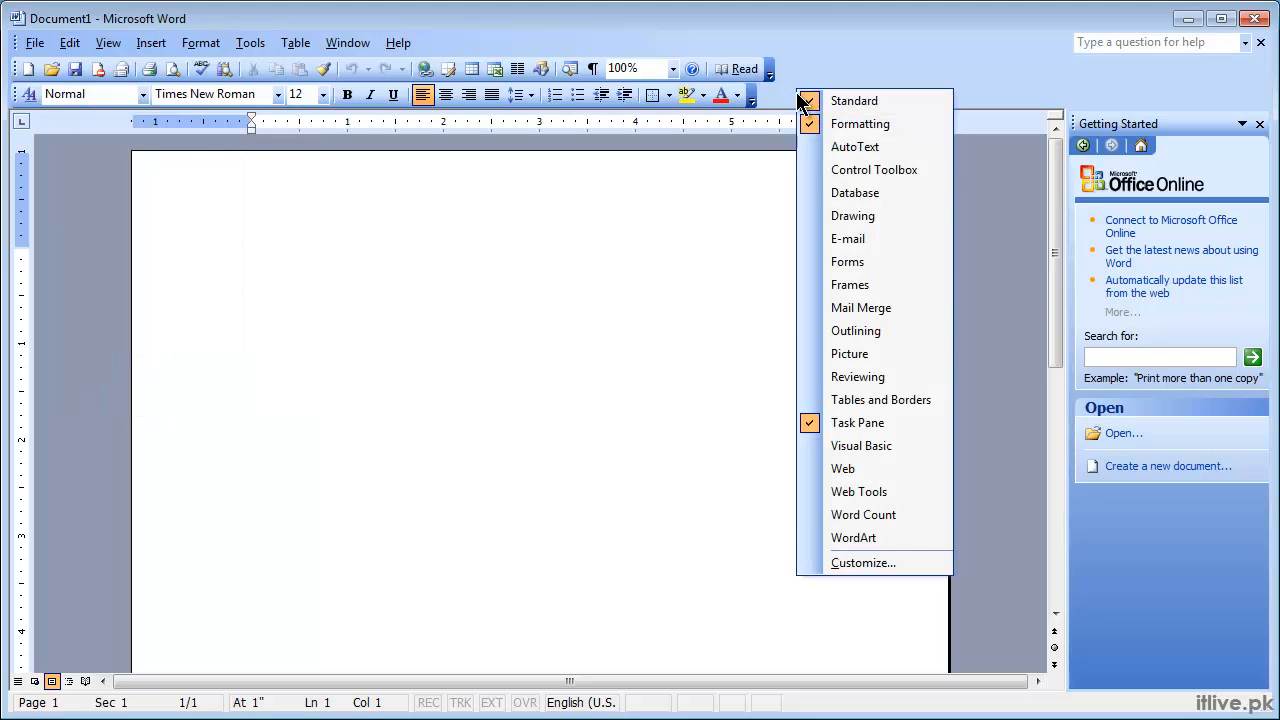
click(858, 562)
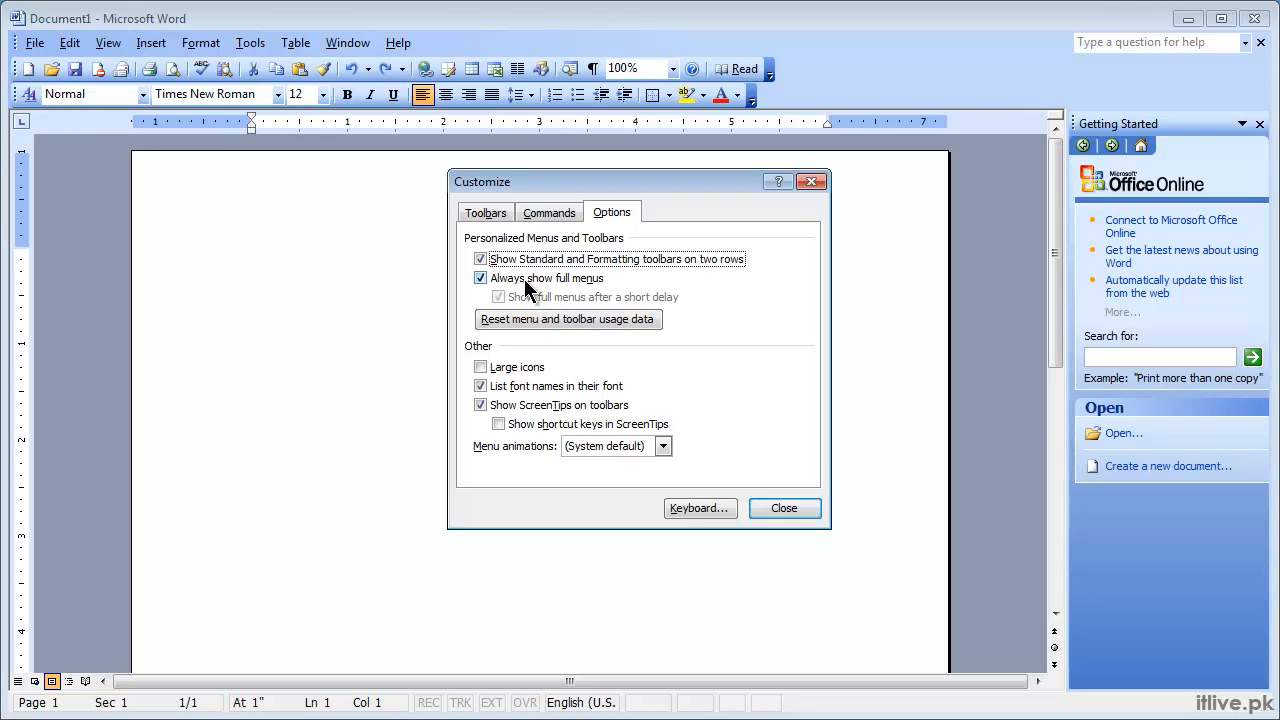
click(487, 368)
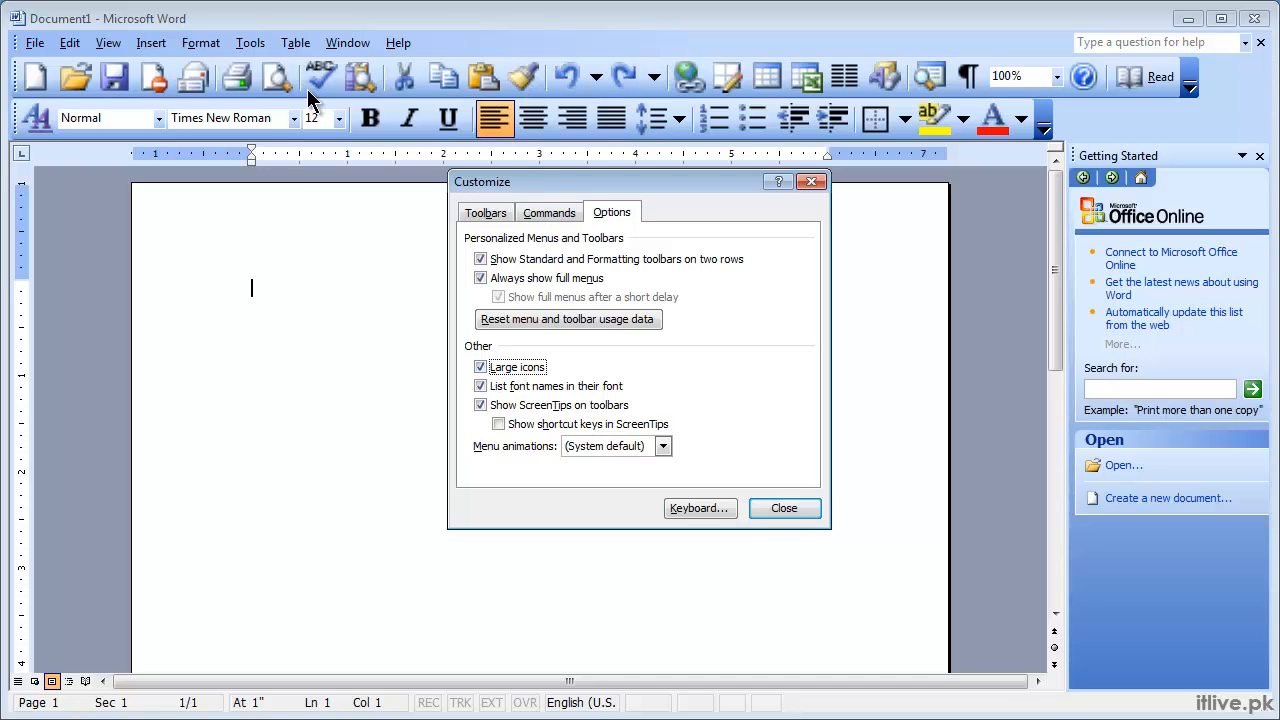
click(507, 370)
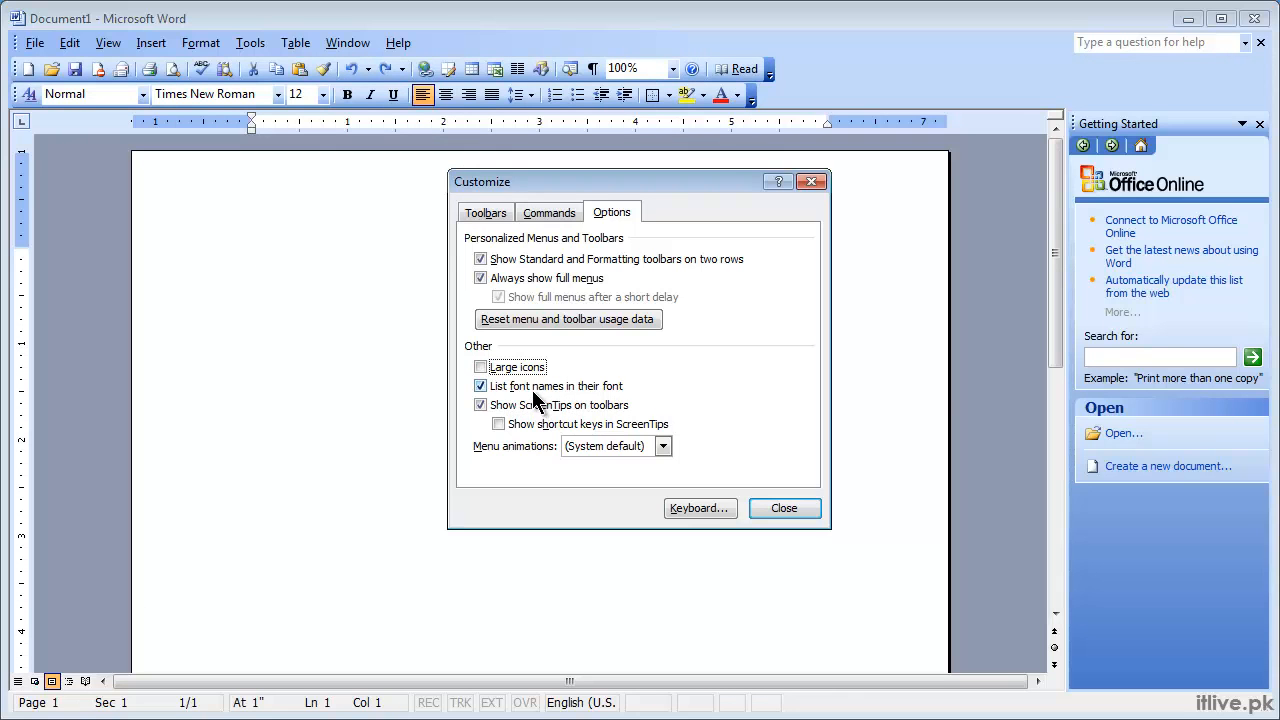
click(775, 511)
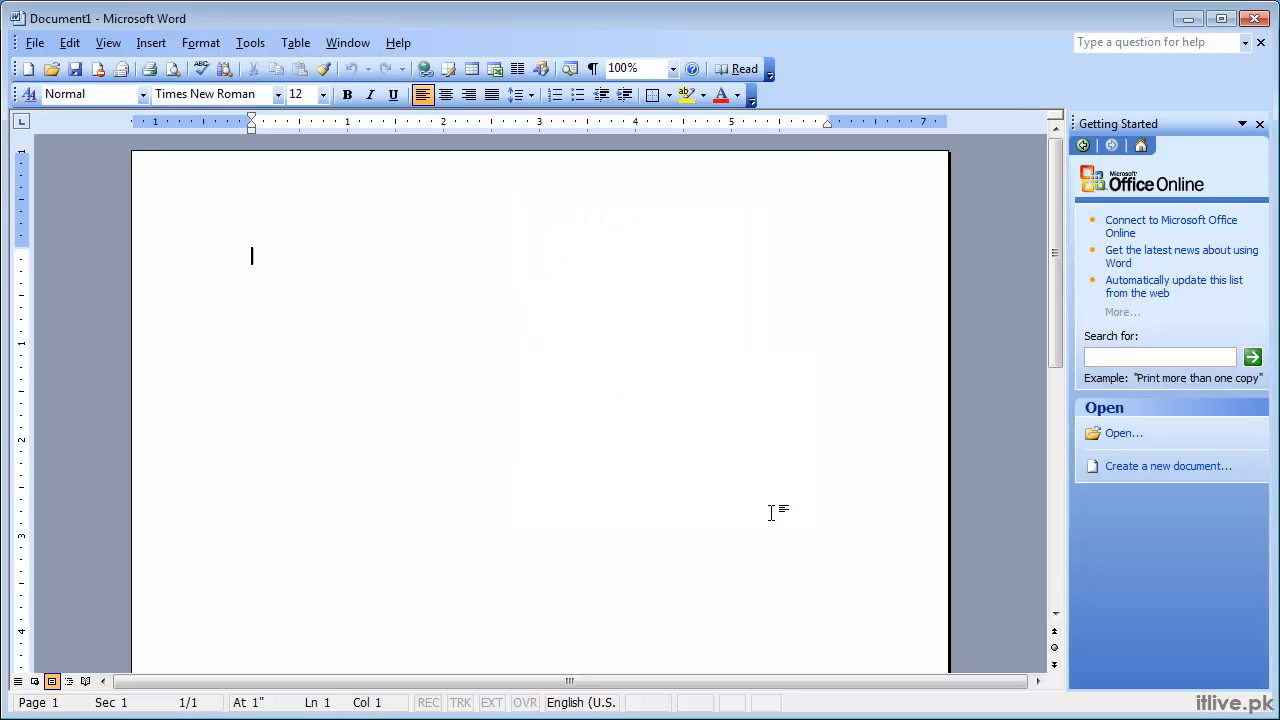
Turn off listing font names in their own font, and compare the font list before and after
click(278, 96)
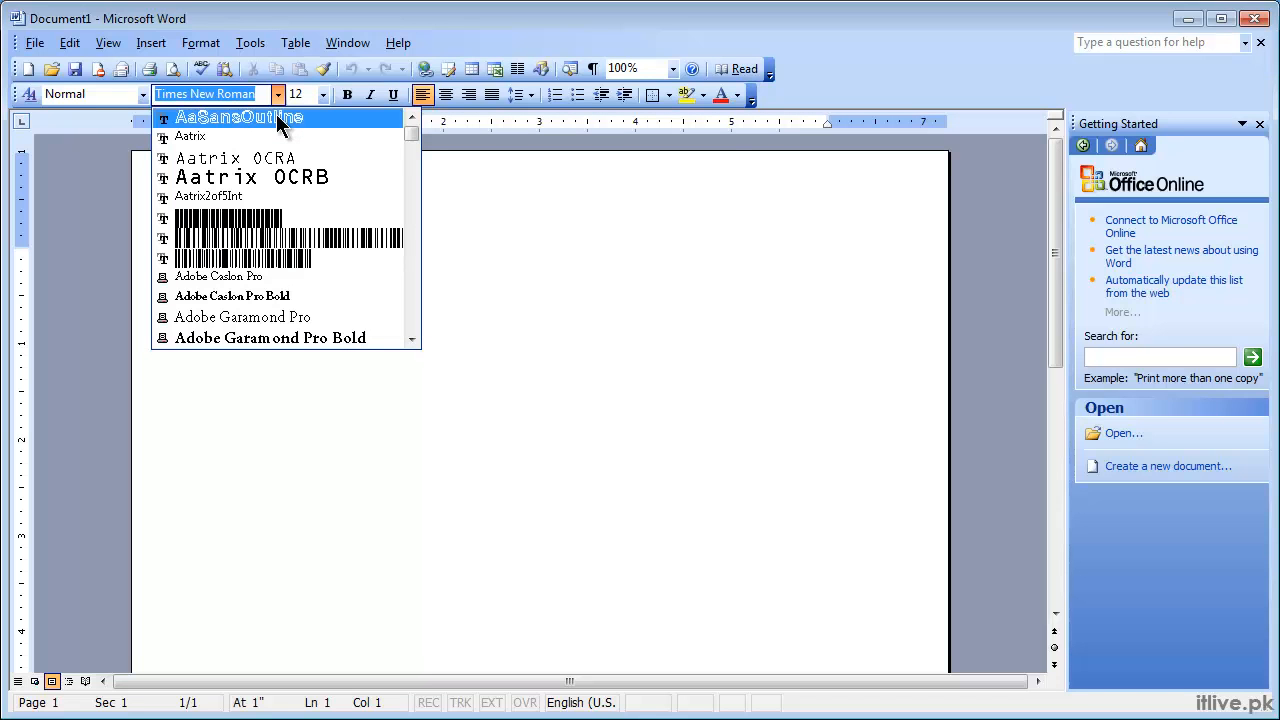
right_click(872, 70)
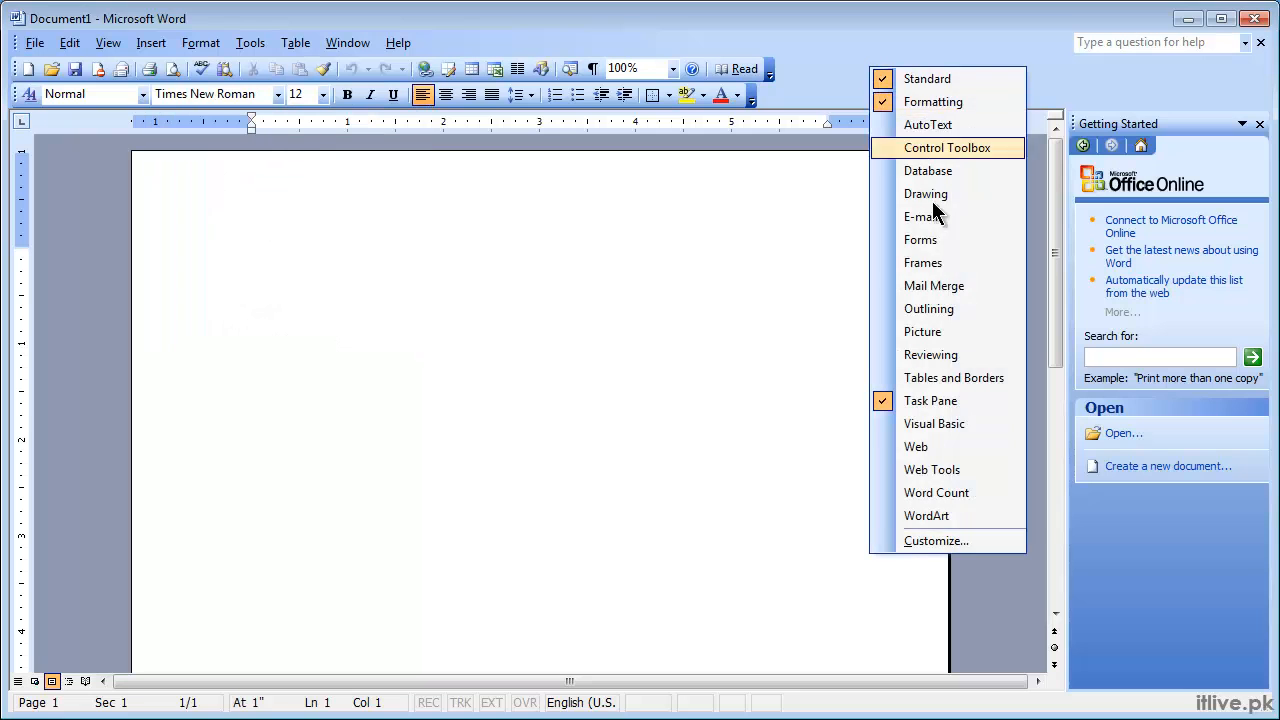
click(913, 541)
click(521, 390)
click(756, 506)
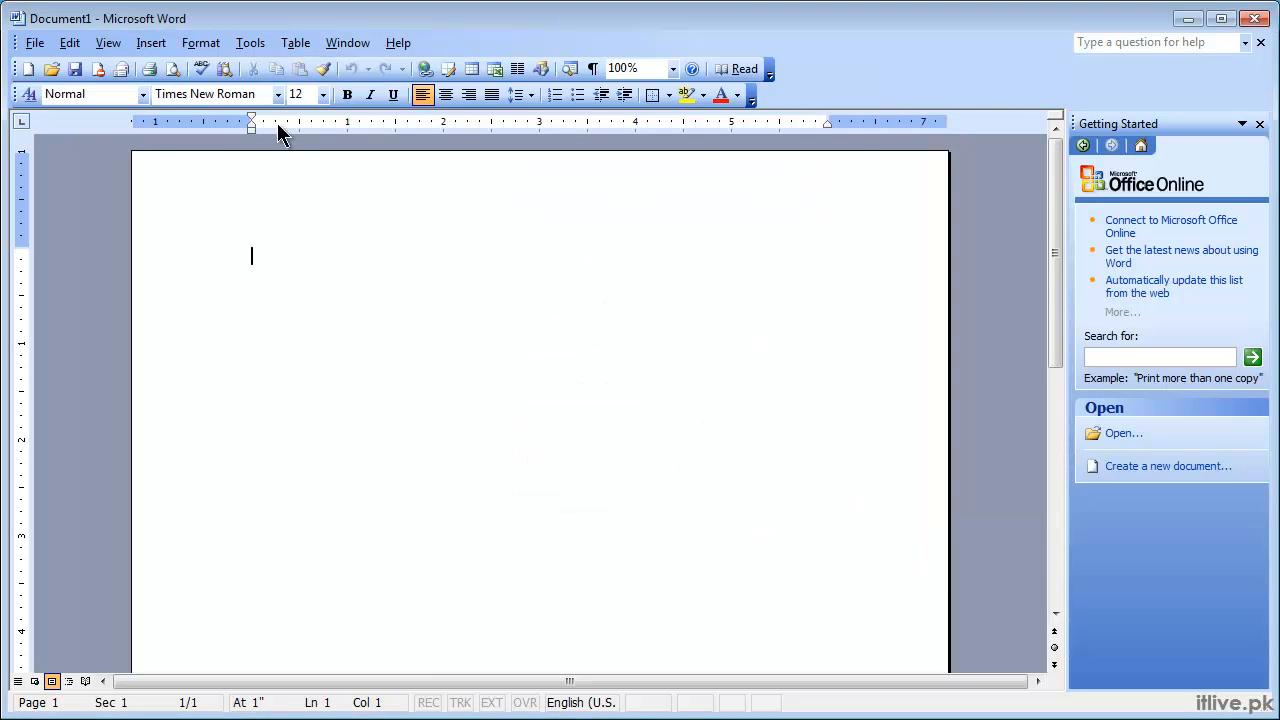
click(277, 94)
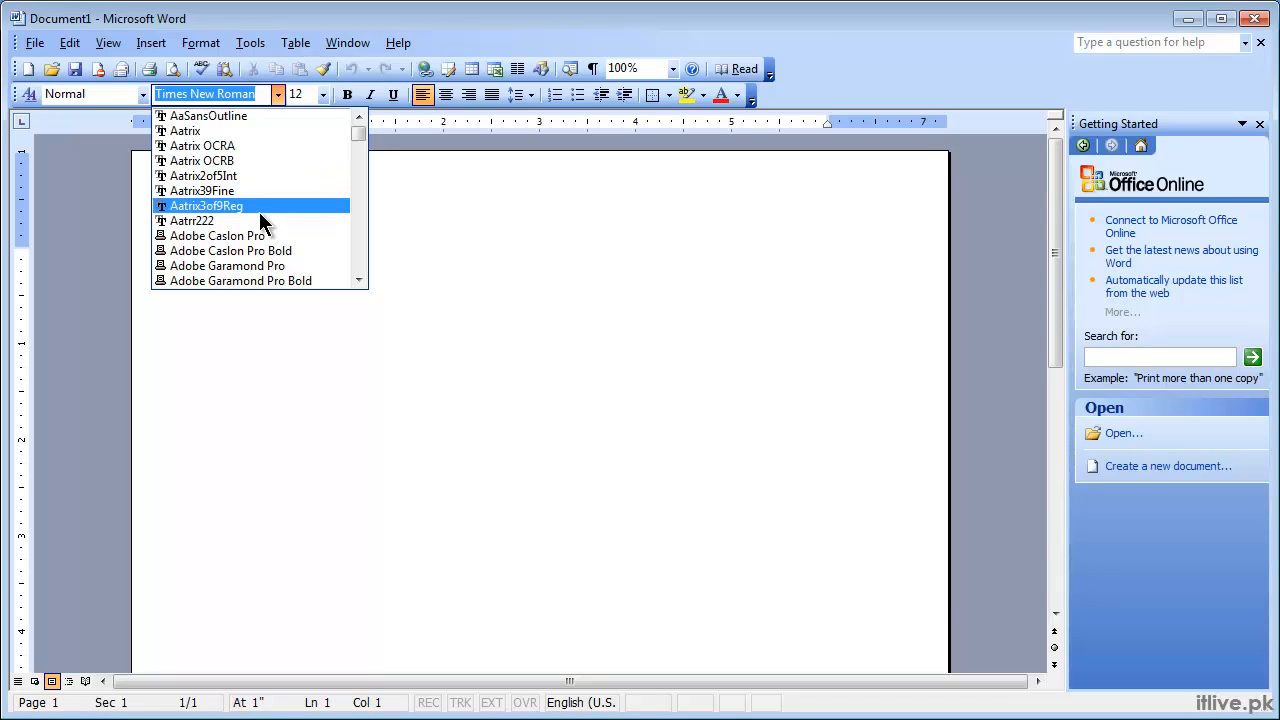
scroll(256, 232, down, 3)
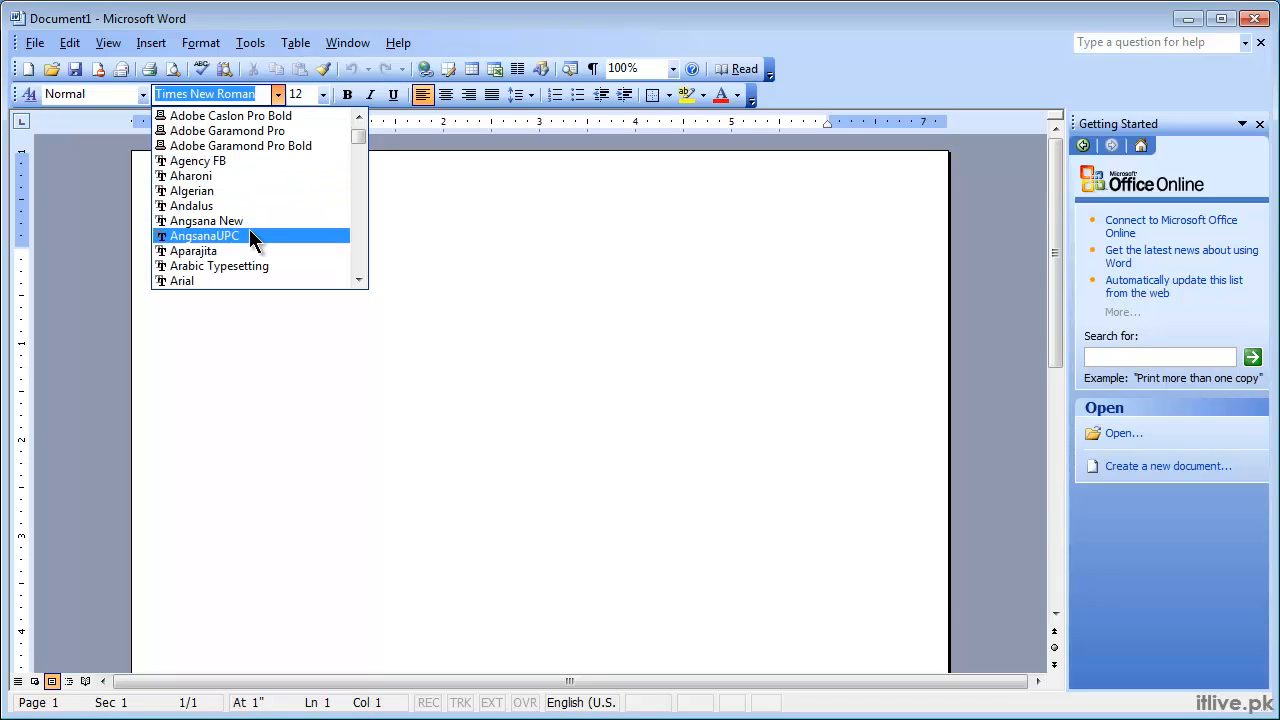
Turn listing font names in their own font back on, and look through the font list
right_click(869, 72)
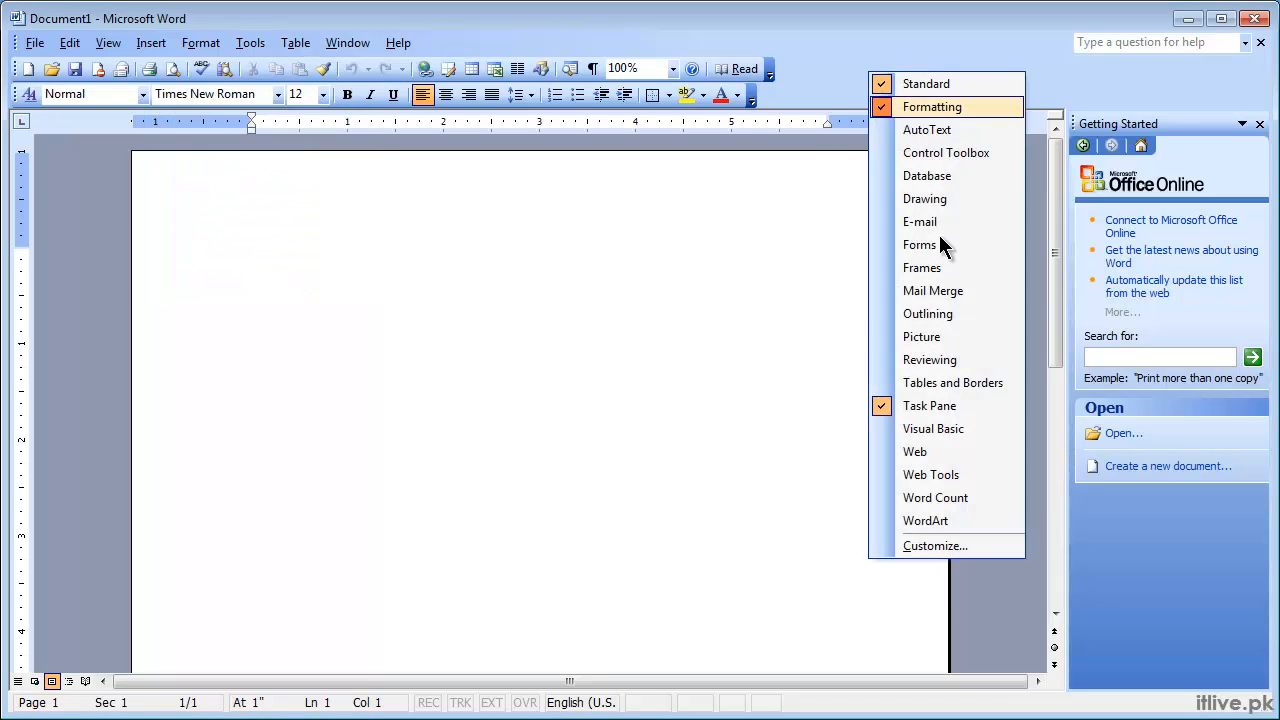
click(912, 548)
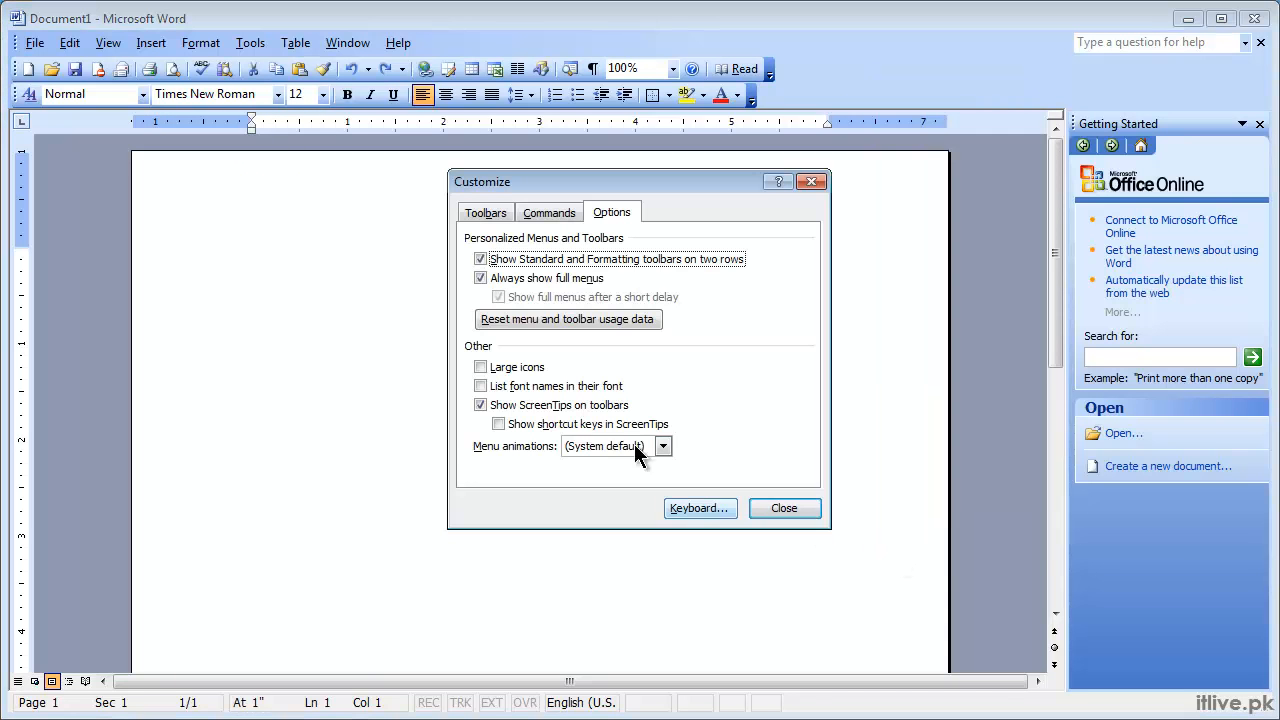
click(537, 389)
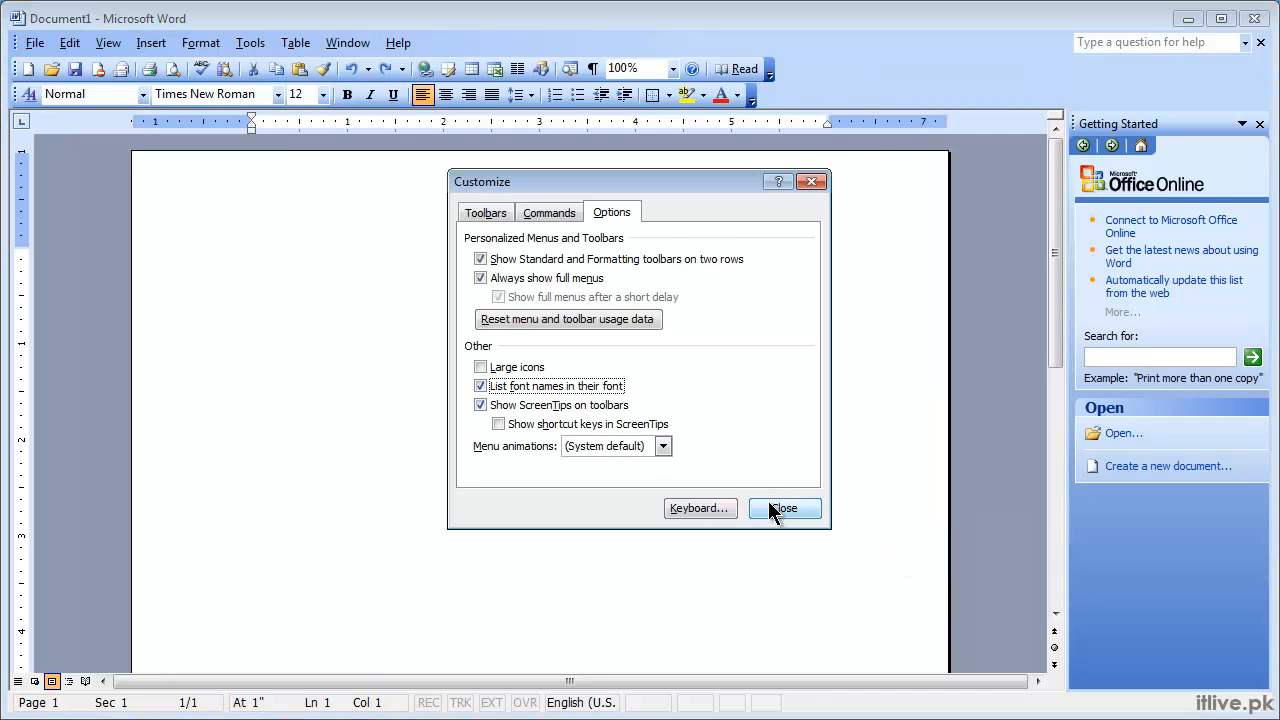
click(775, 508)
click(281, 95)
scroll(283, 215, down, 4)
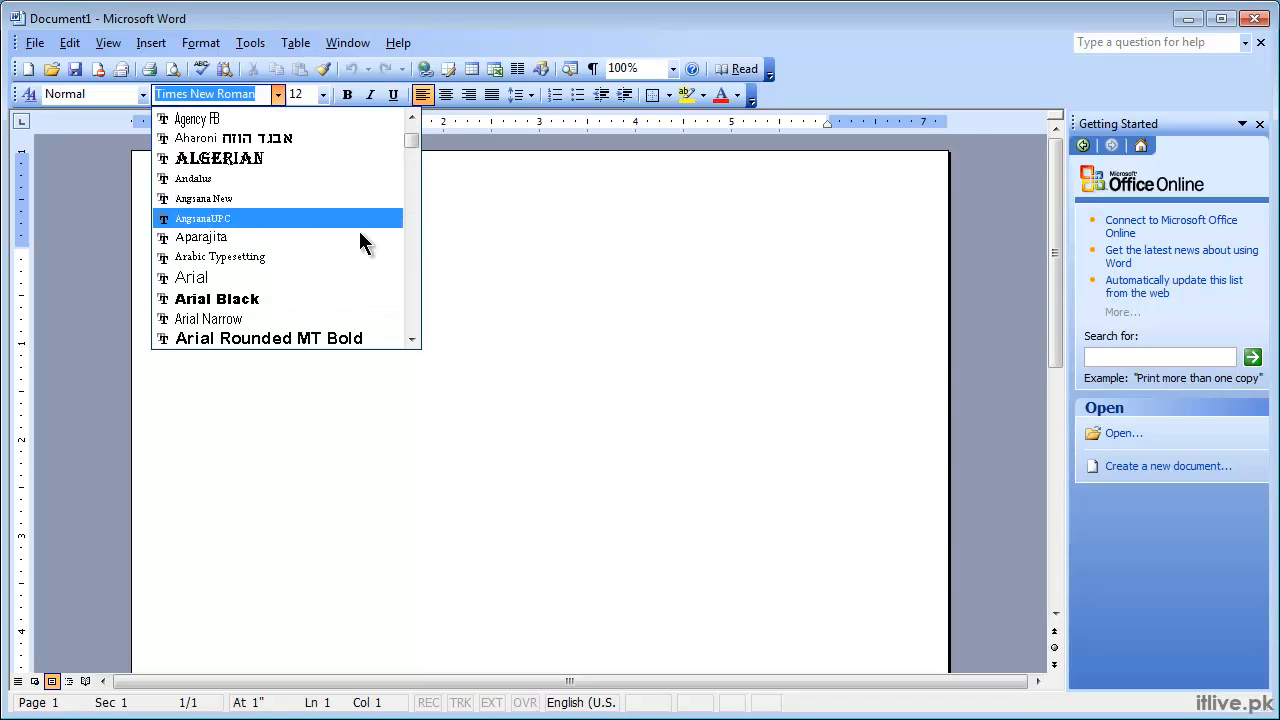
Review the option for showing ScreenTips on toolbars in the Customize dialog, and close it
right_click(821, 88)
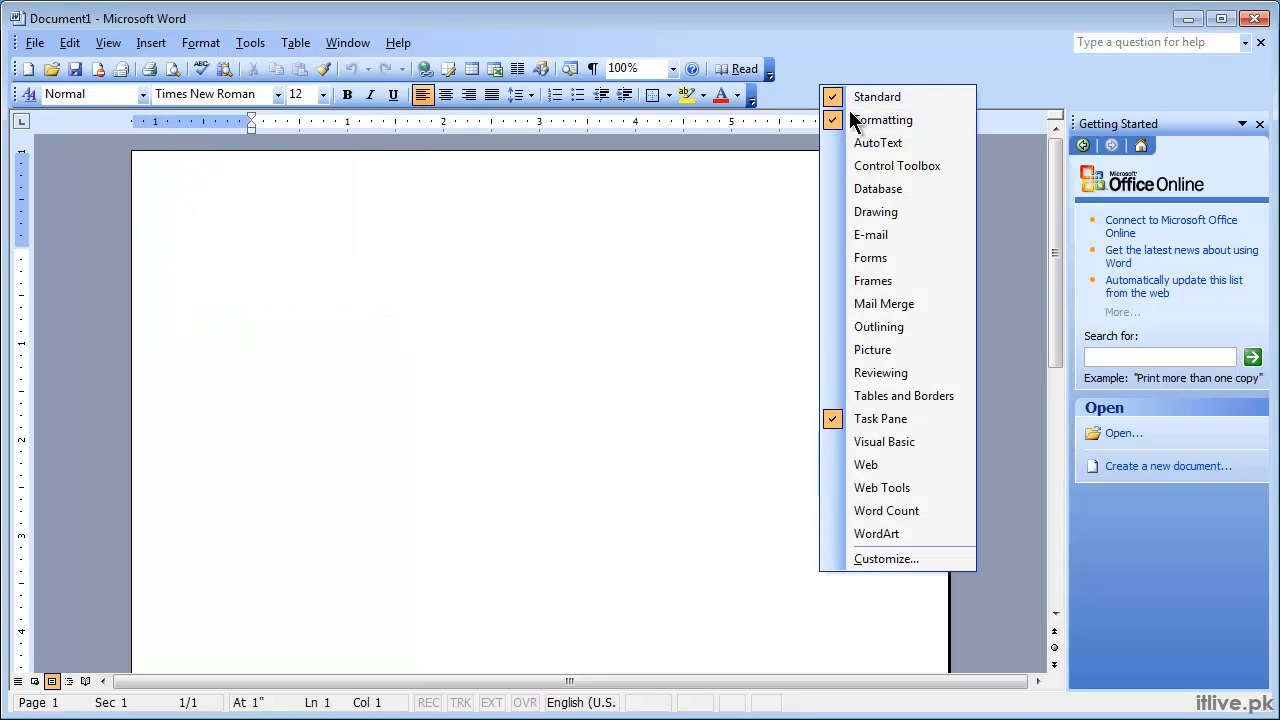
click(876, 559)
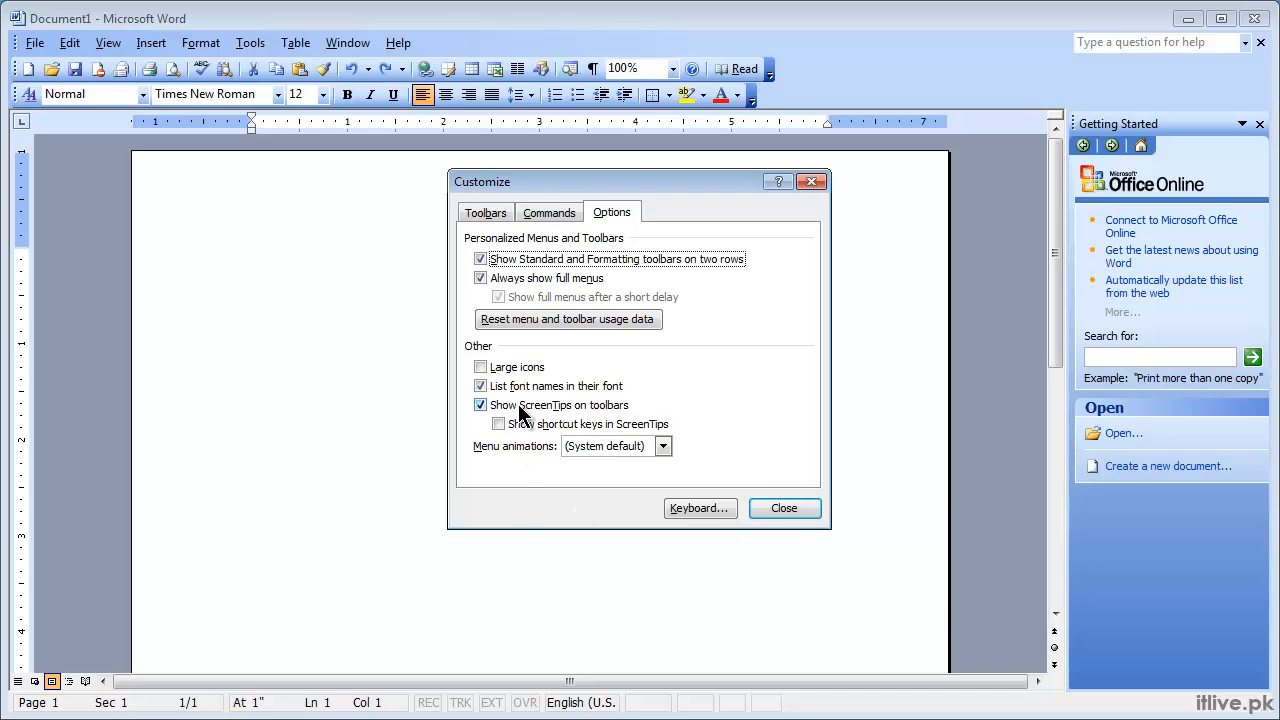
click(783, 508)
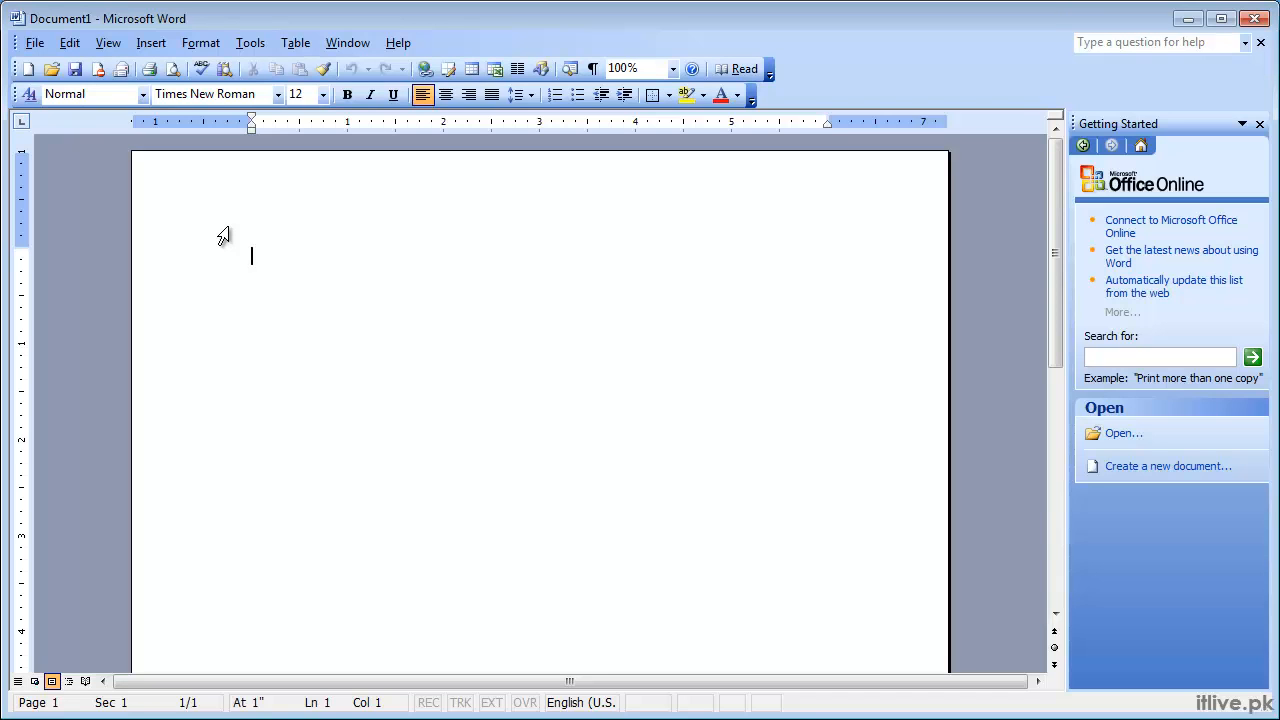
Turn off showing ScreenTips on toolbars, close the customization settings, and check the toolbar icons without them
right_click(845, 78)
click(898, 548)
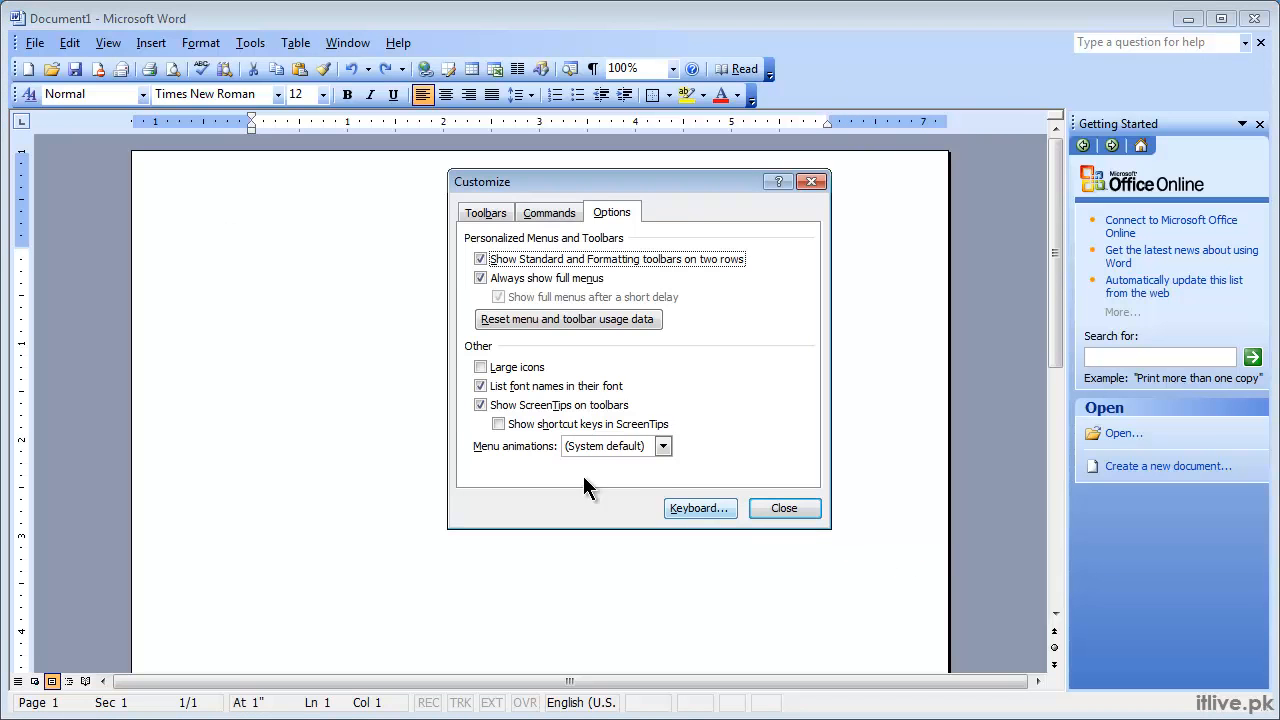
click(482, 405)
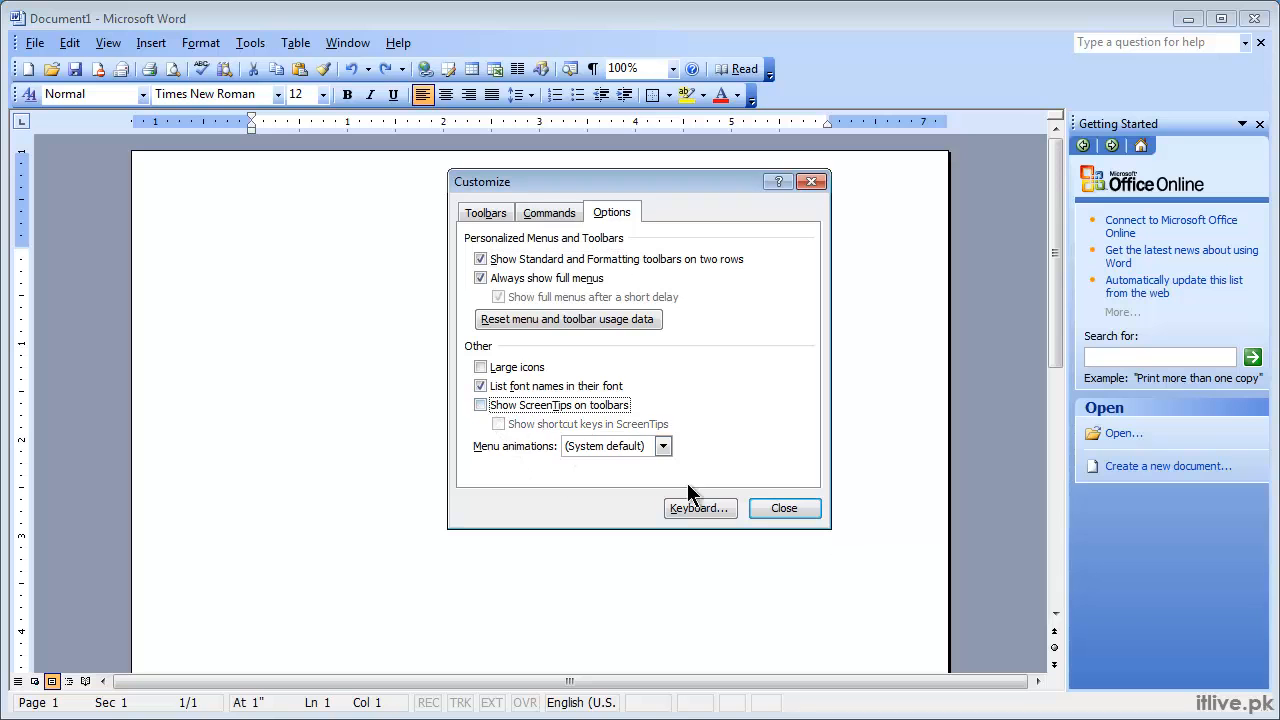
click(794, 507)
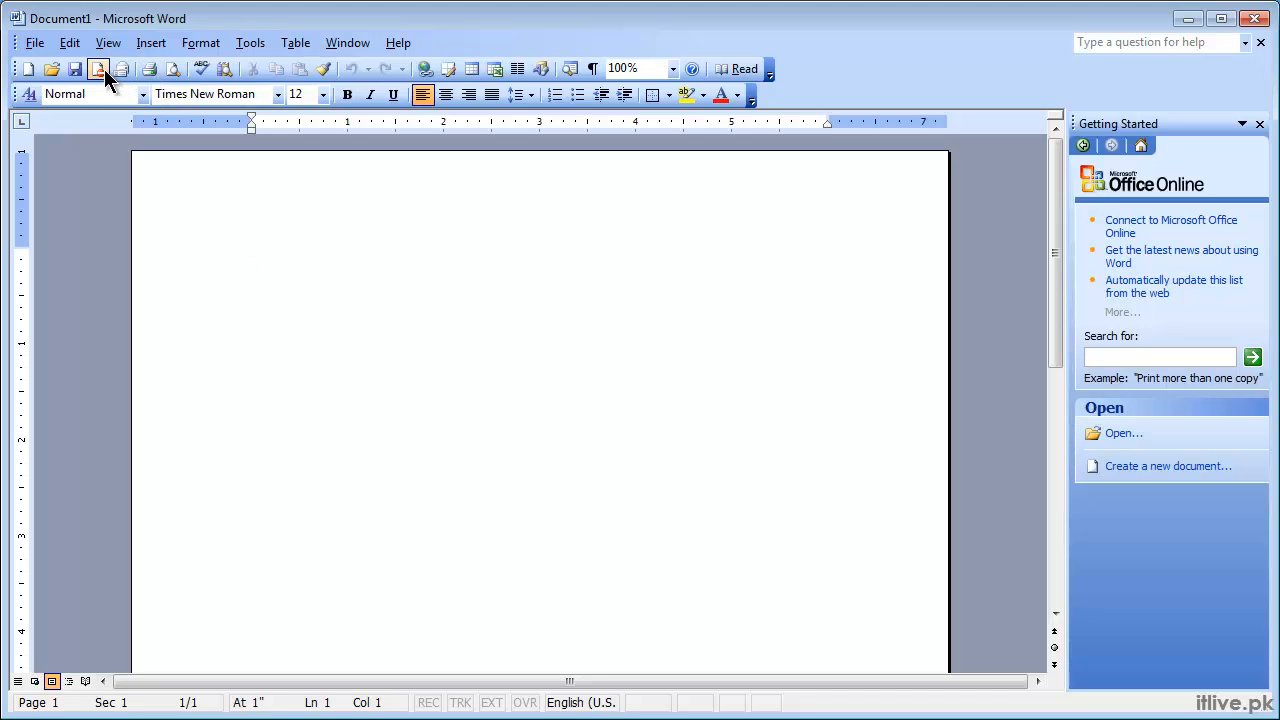
Turn ScreenTips on toolbars back on, include shortcut keys in them, and check a toolbar icon's tip
right_click(799, 92)
click(833, 563)
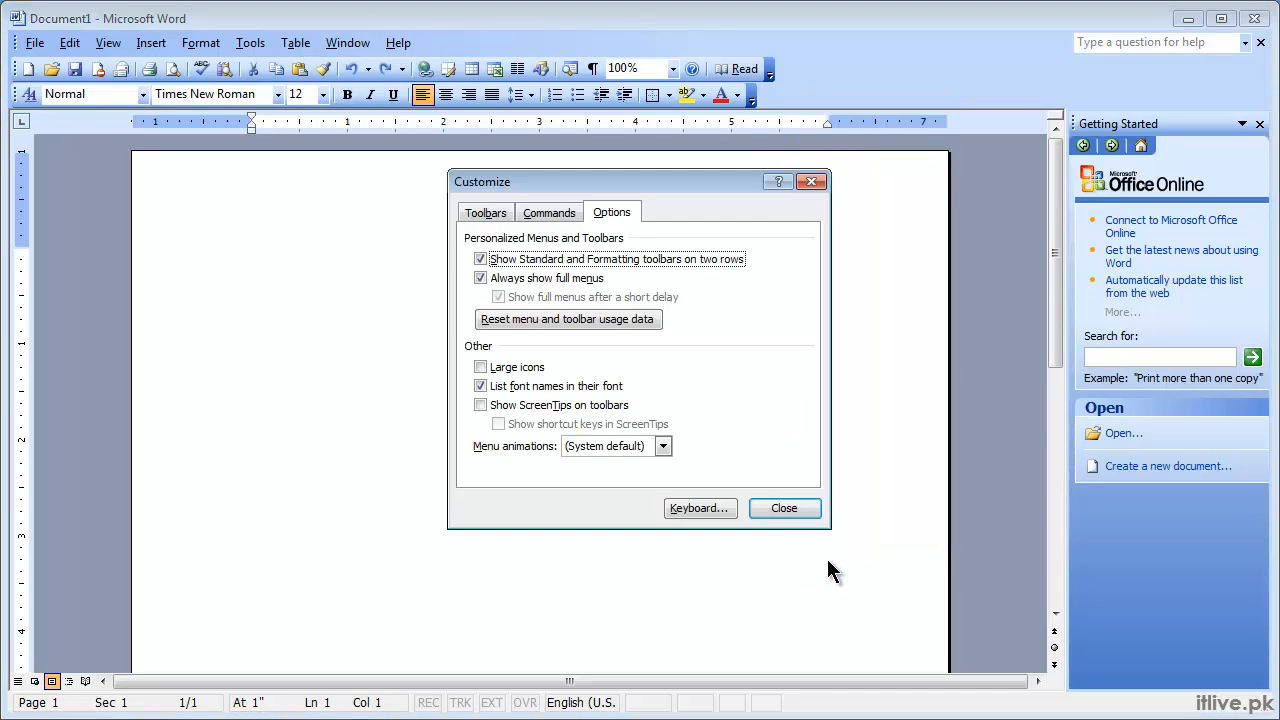
click(481, 405)
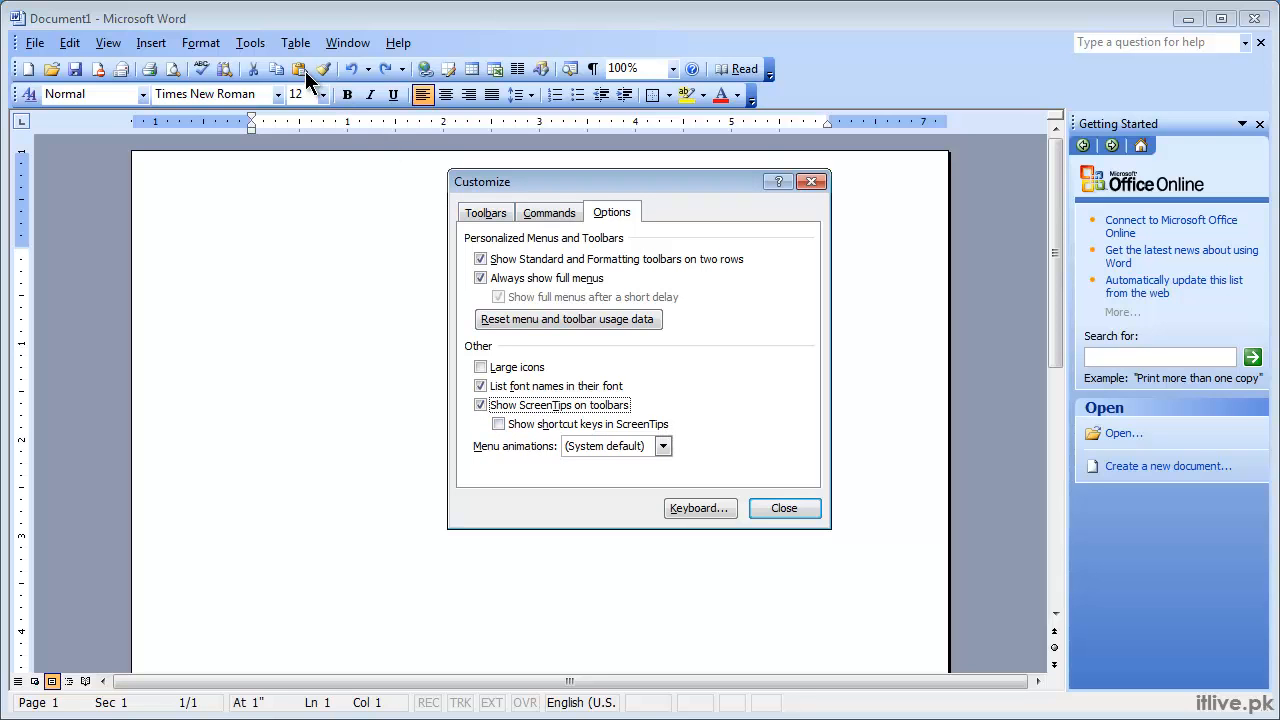
click(500, 425)
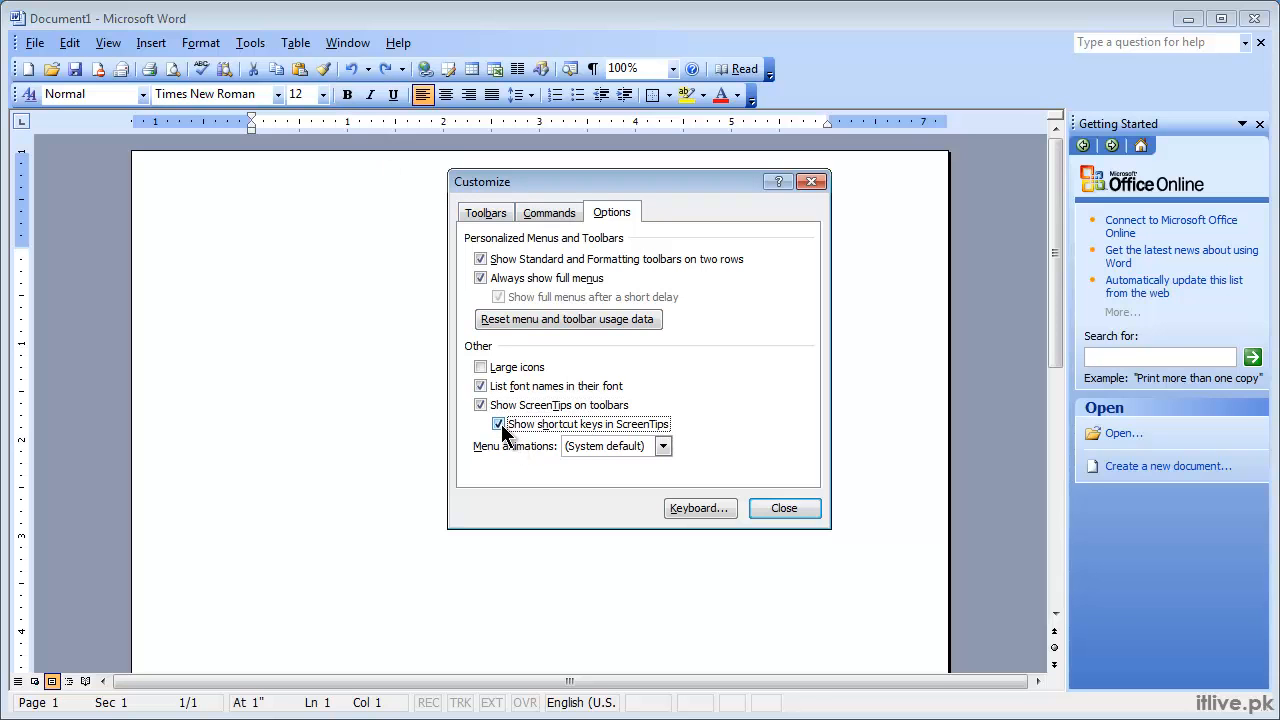
click(786, 506)
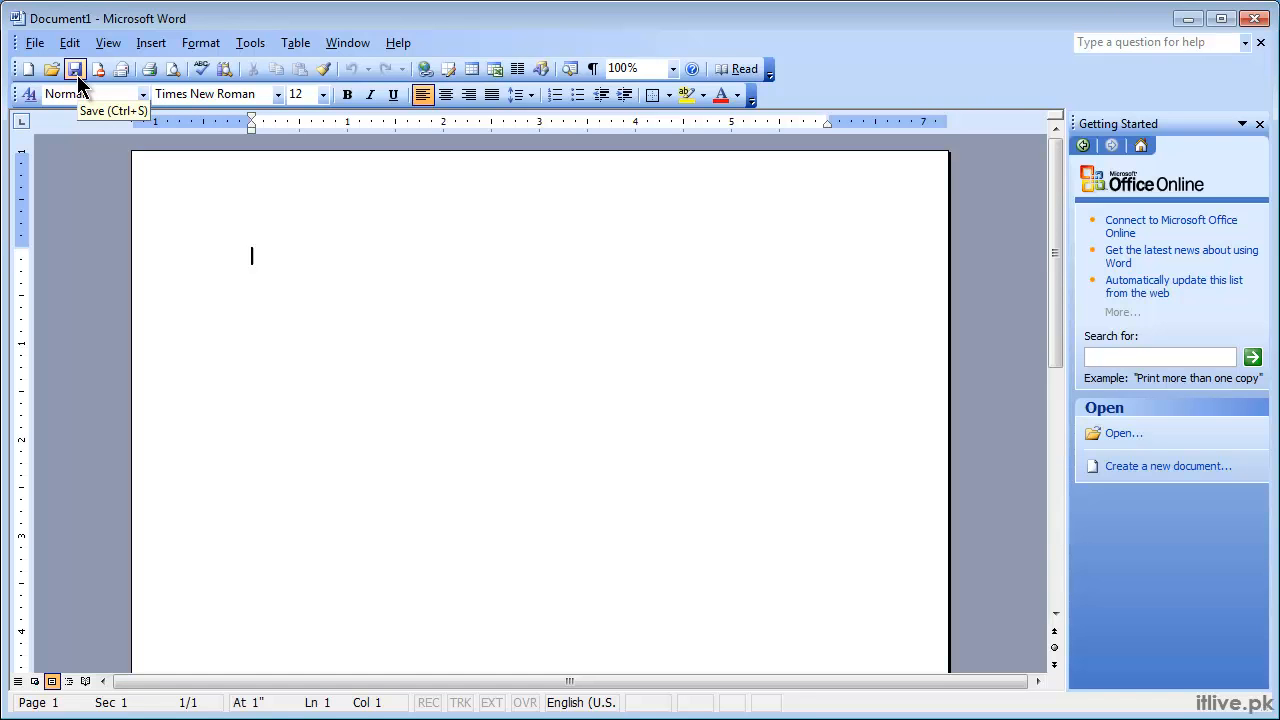
Turn off shortcut keys in ScreenTips, review the menu animation choices, and close the customization settings
right_click(876, 58)
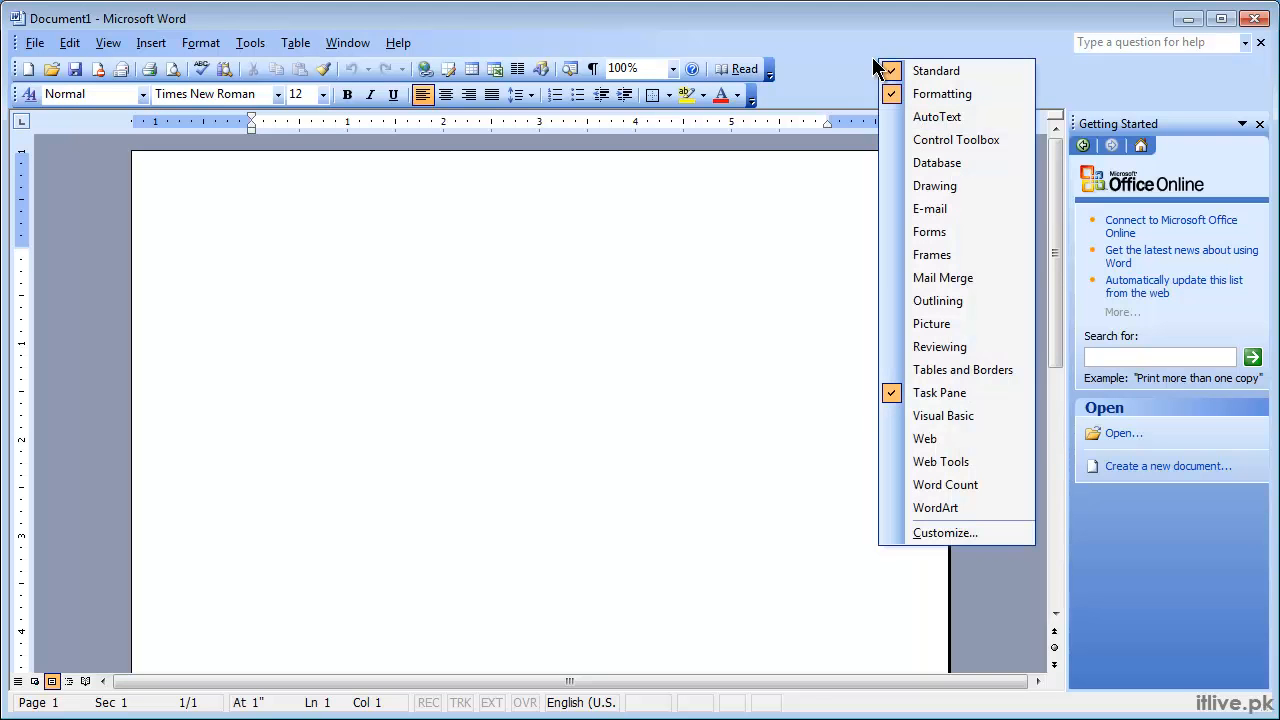
click(924, 534)
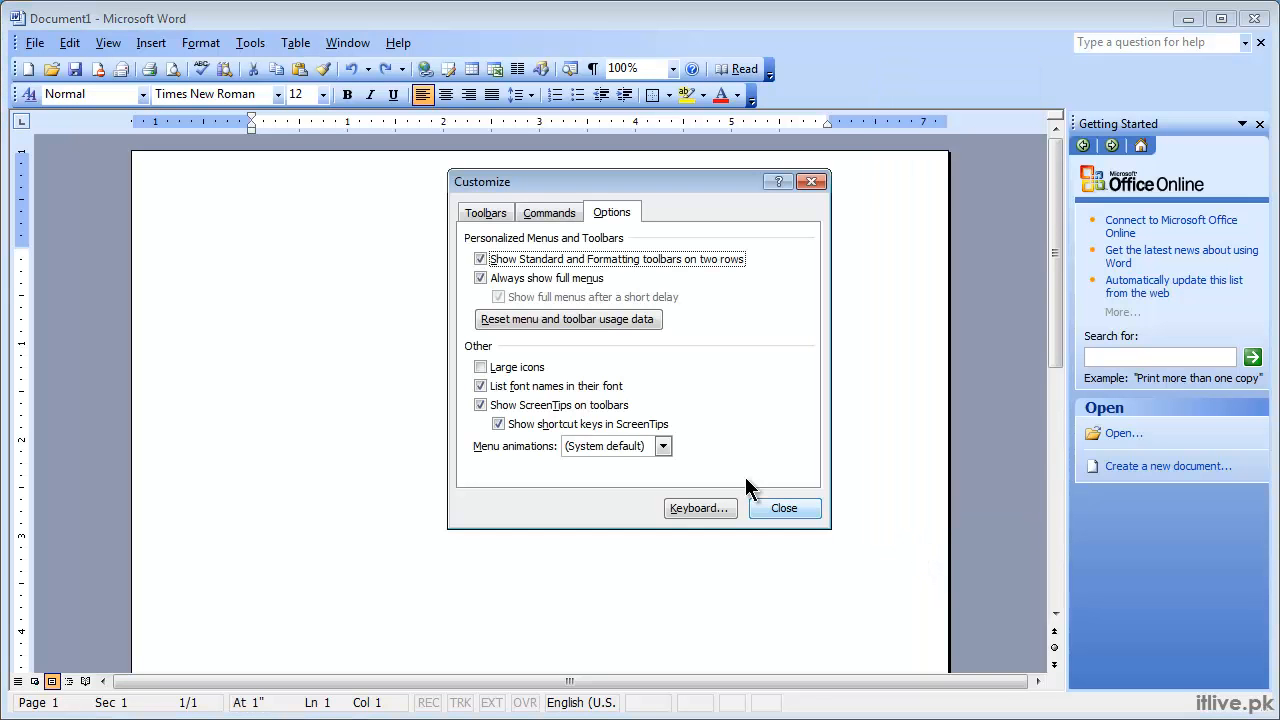
click(530, 426)
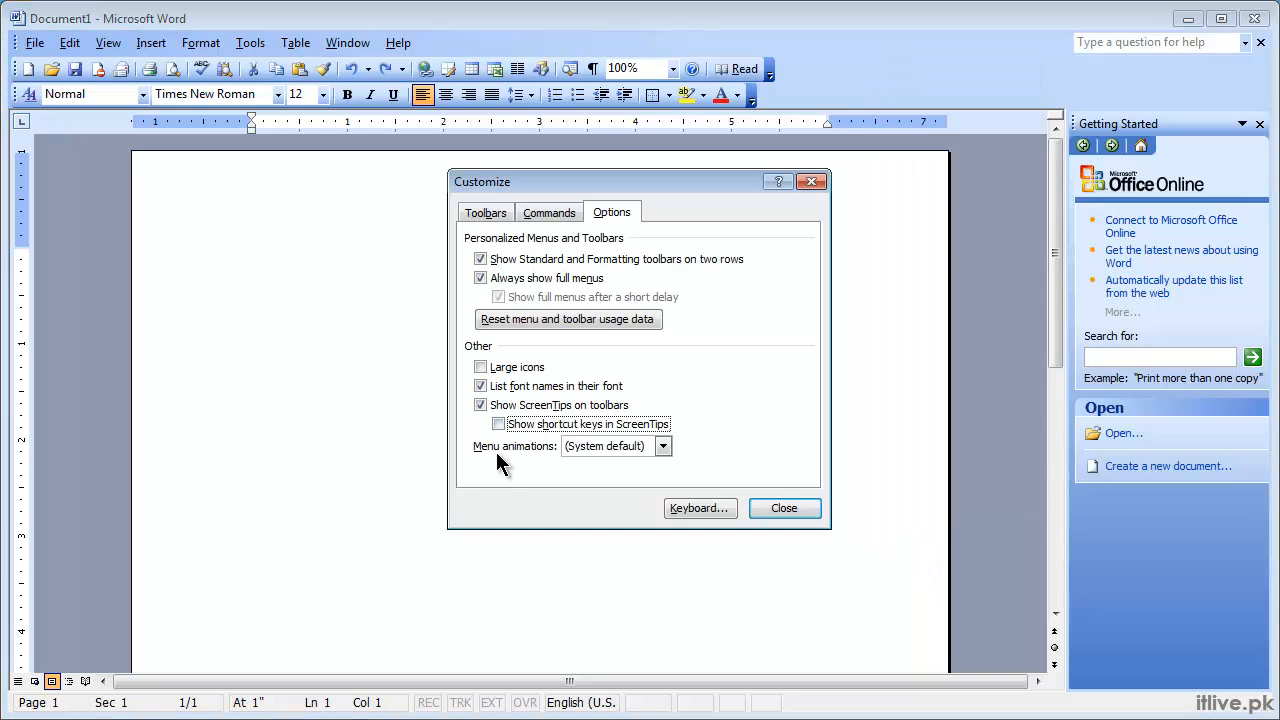
click(624, 447)
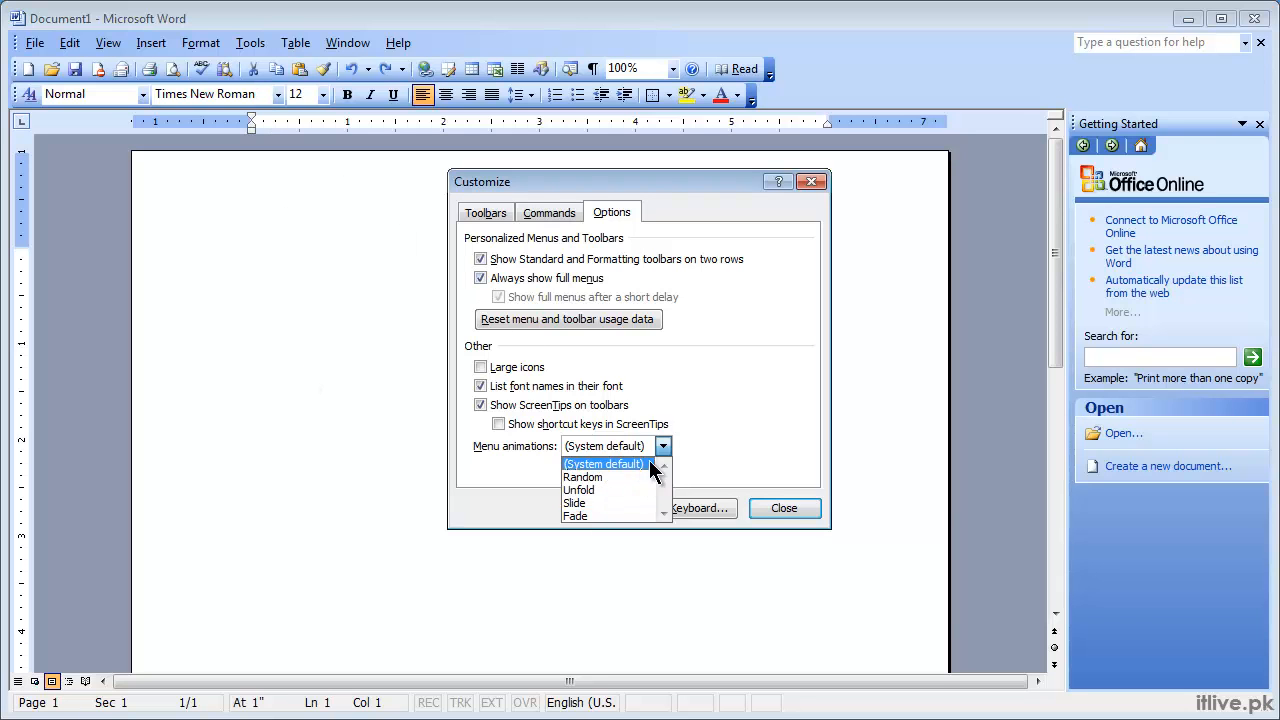
click(790, 502)
click(790, 502)
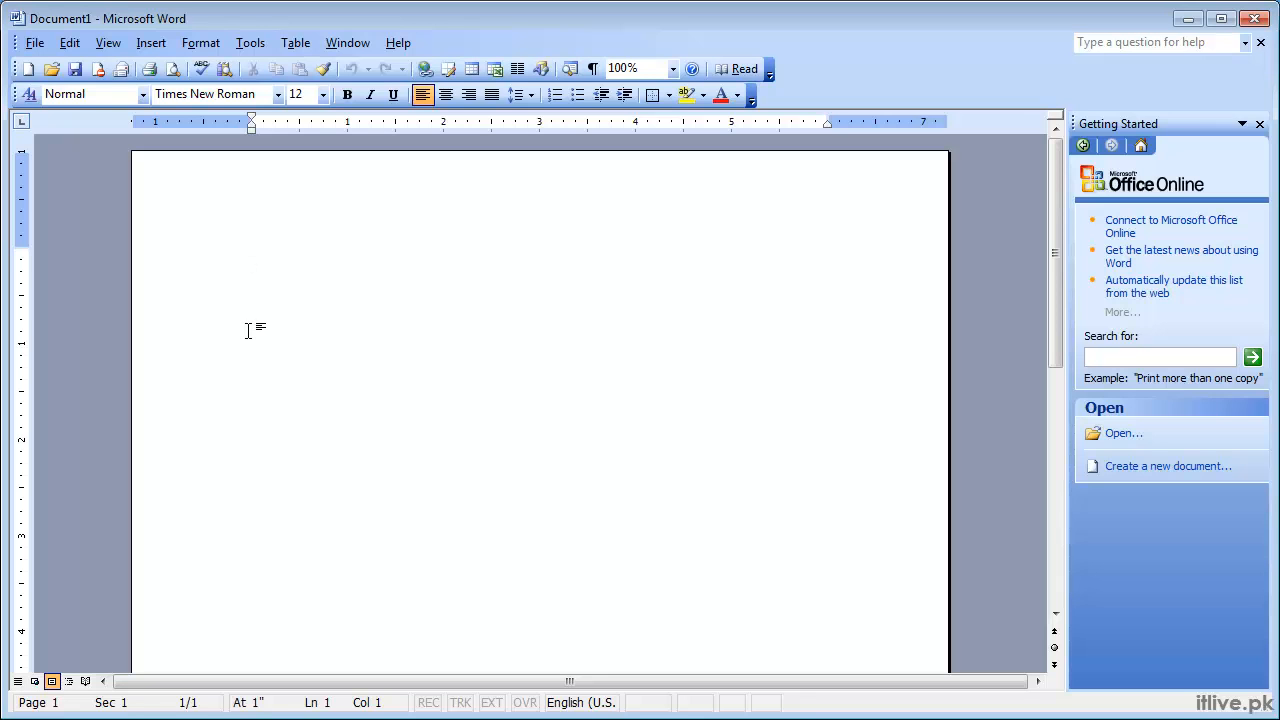
View the File menu, and look through the File category's commands in the Customize dialog
click(36, 43)
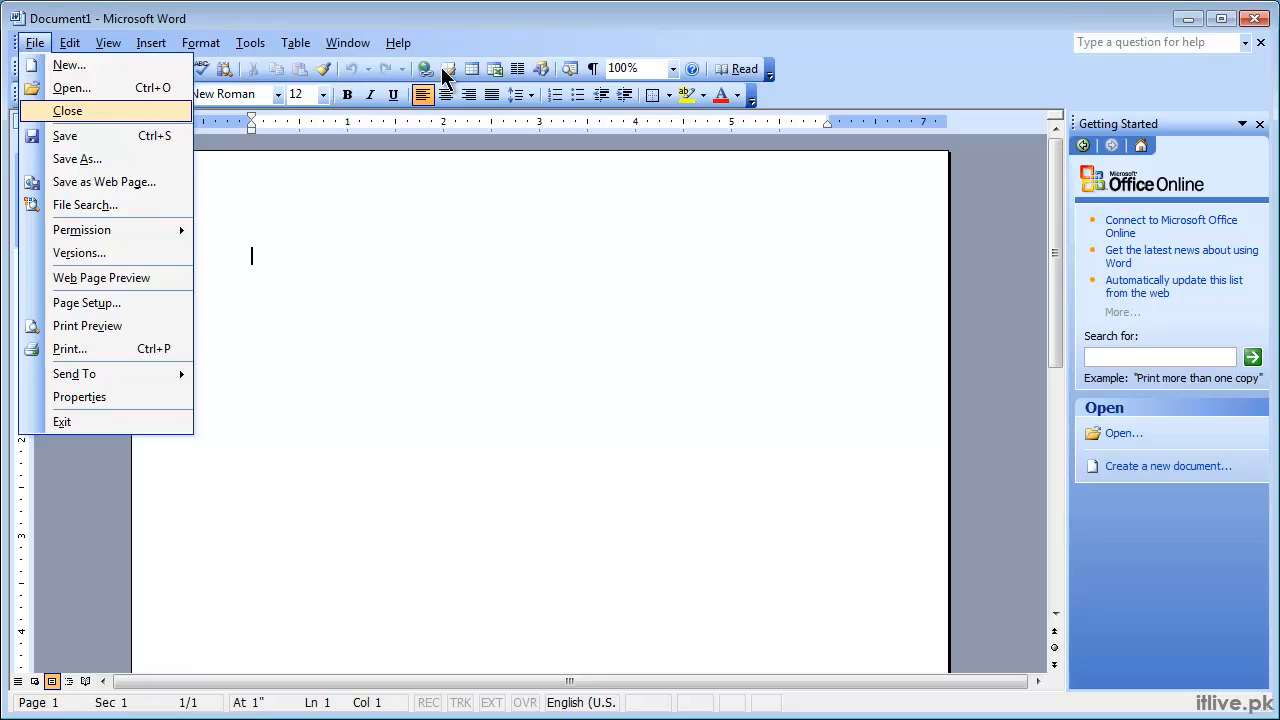
right_click(830, 96)
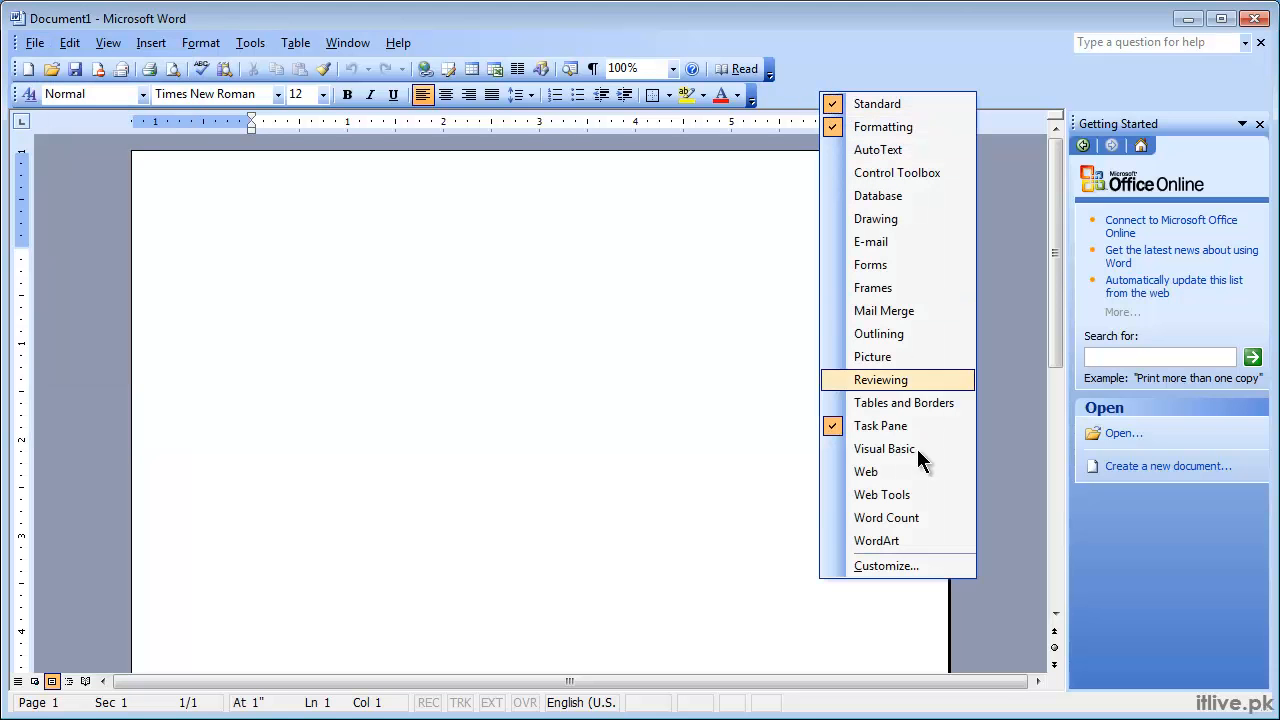
click(880, 568)
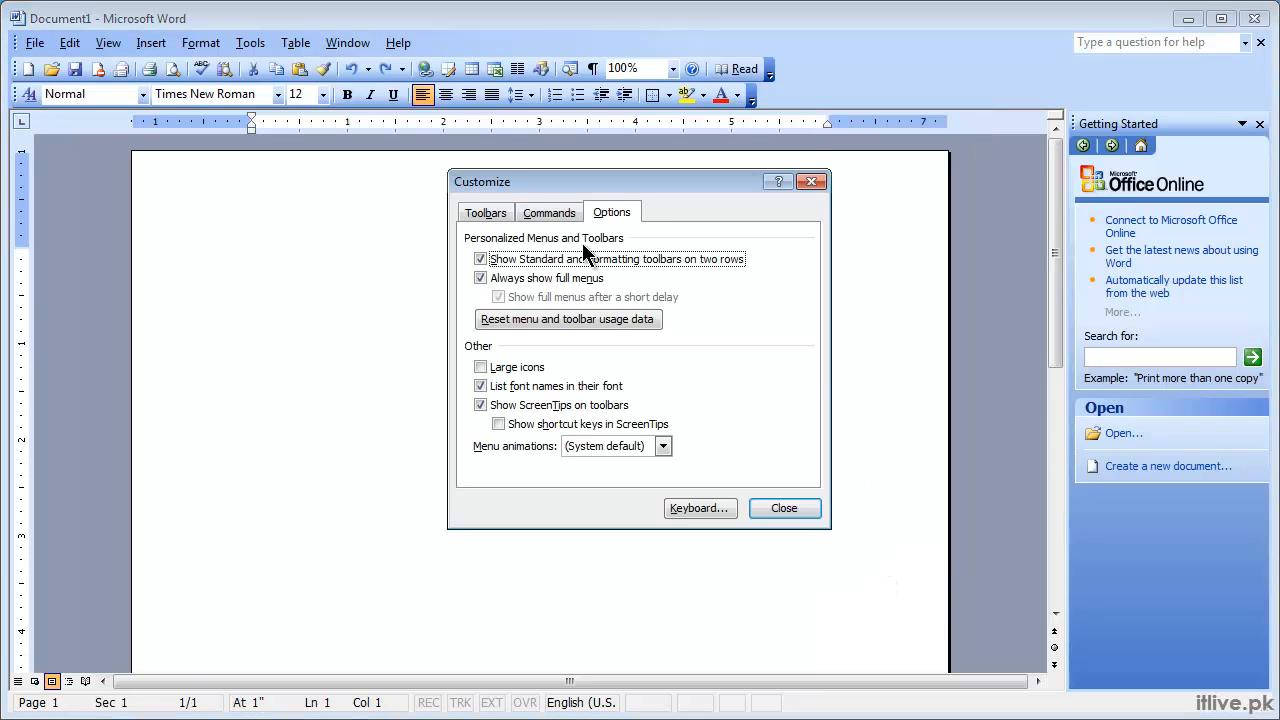
click(549, 213)
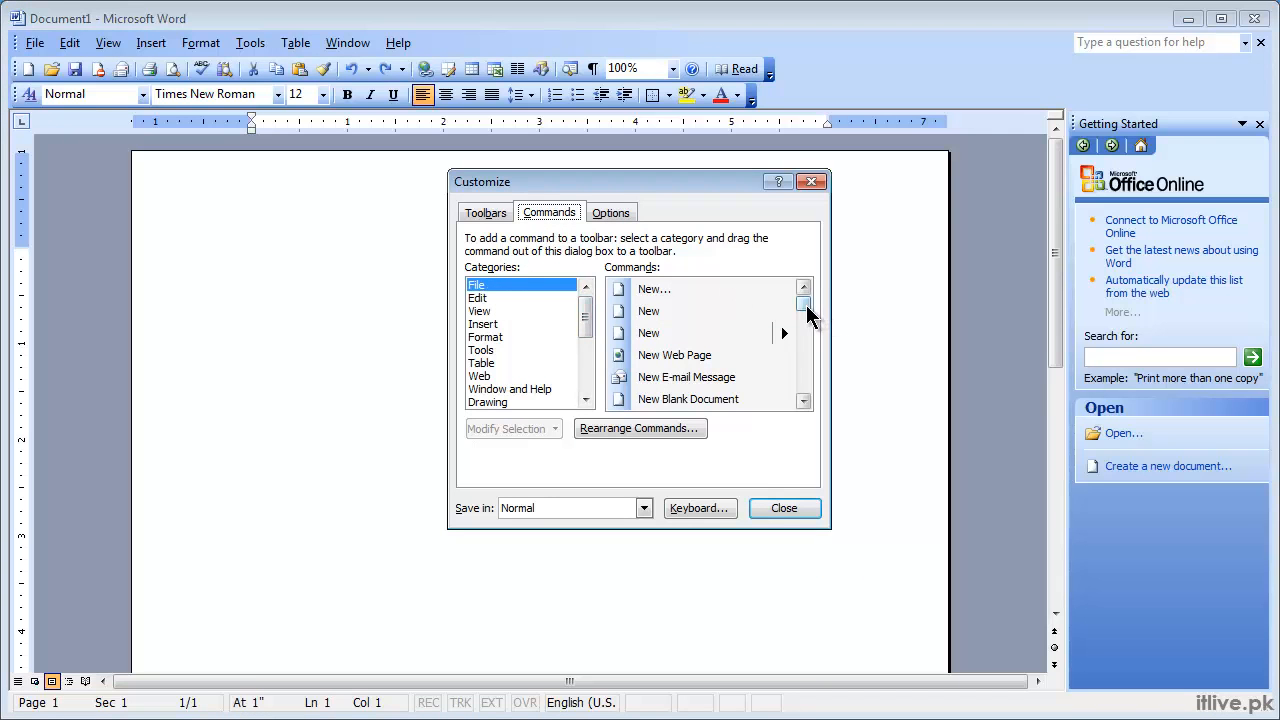
drag(805, 305, 809, 399)
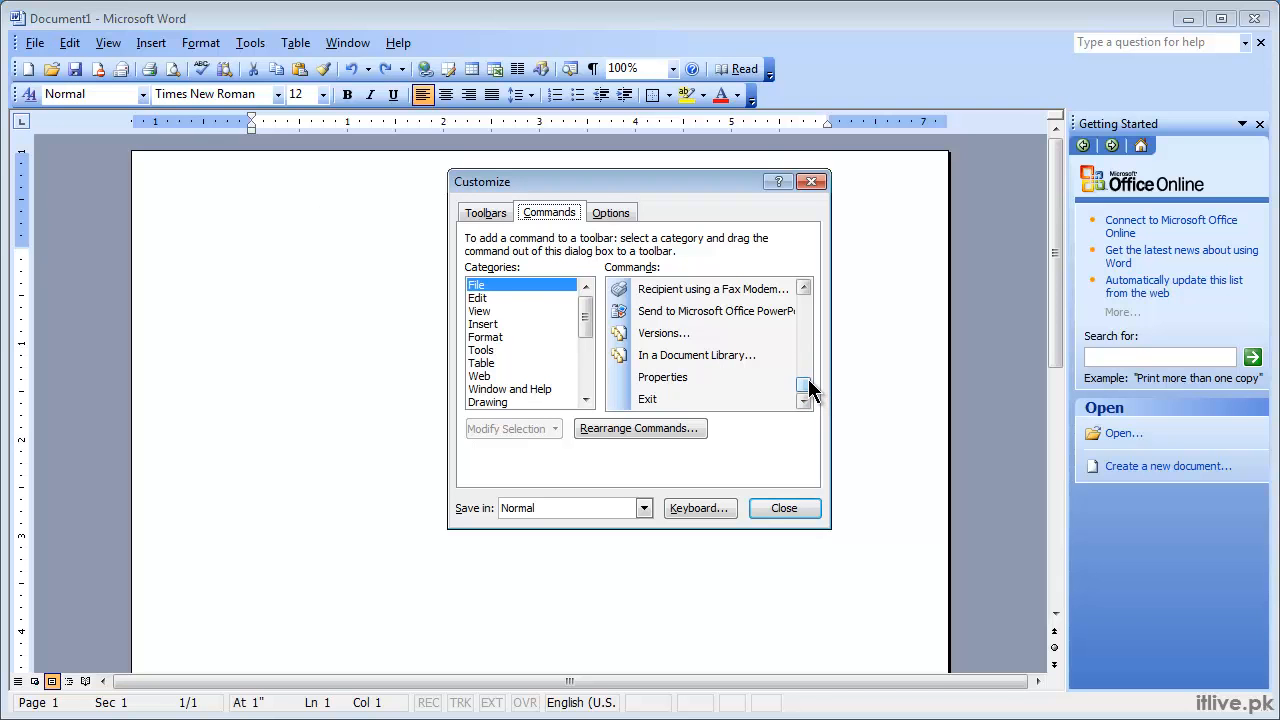
drag(808, 379, 803, 271)
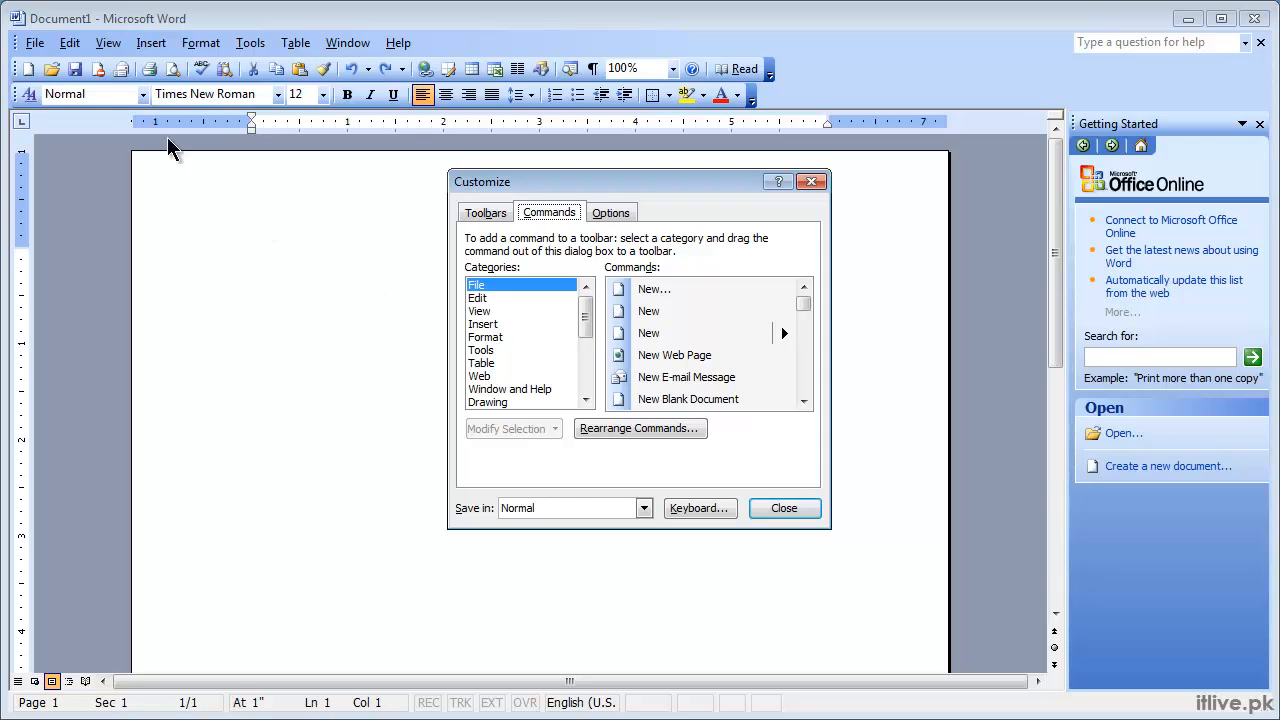
Look over the File, View and Edit menus, and add the Close All command to the File menu directly below Close
click(35, 43)
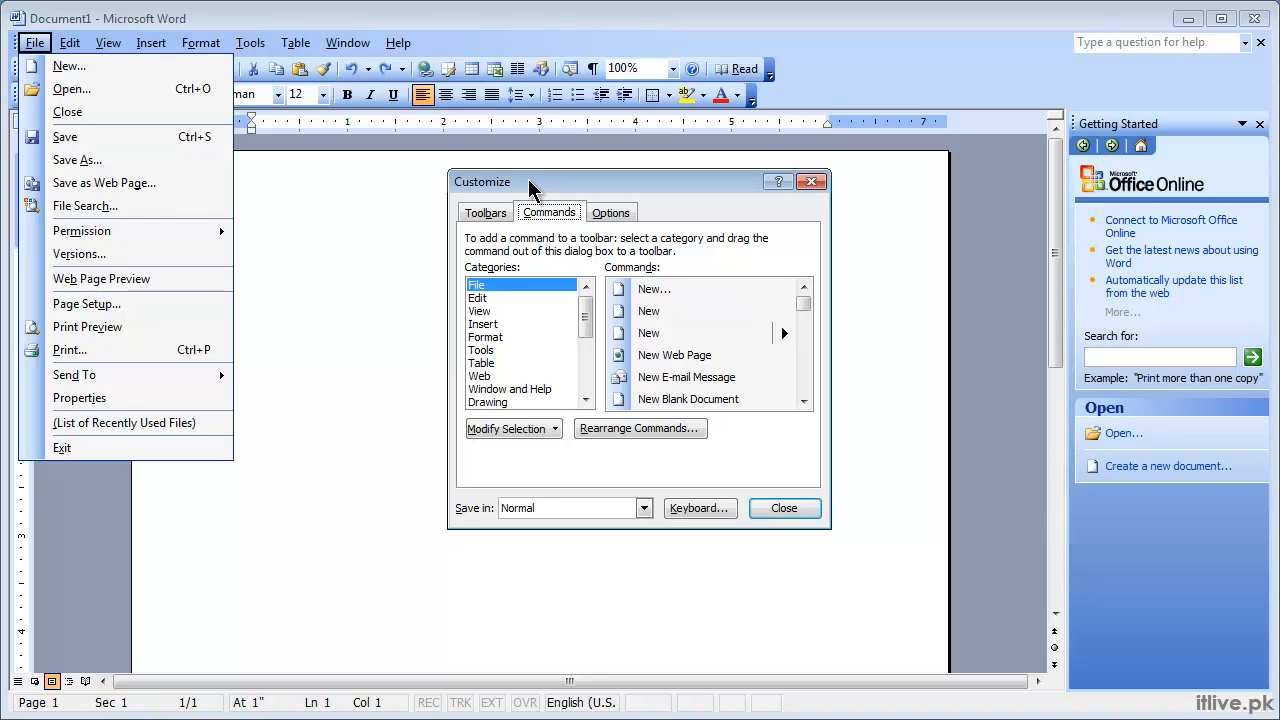
click(156, 46)
click(115, 46)
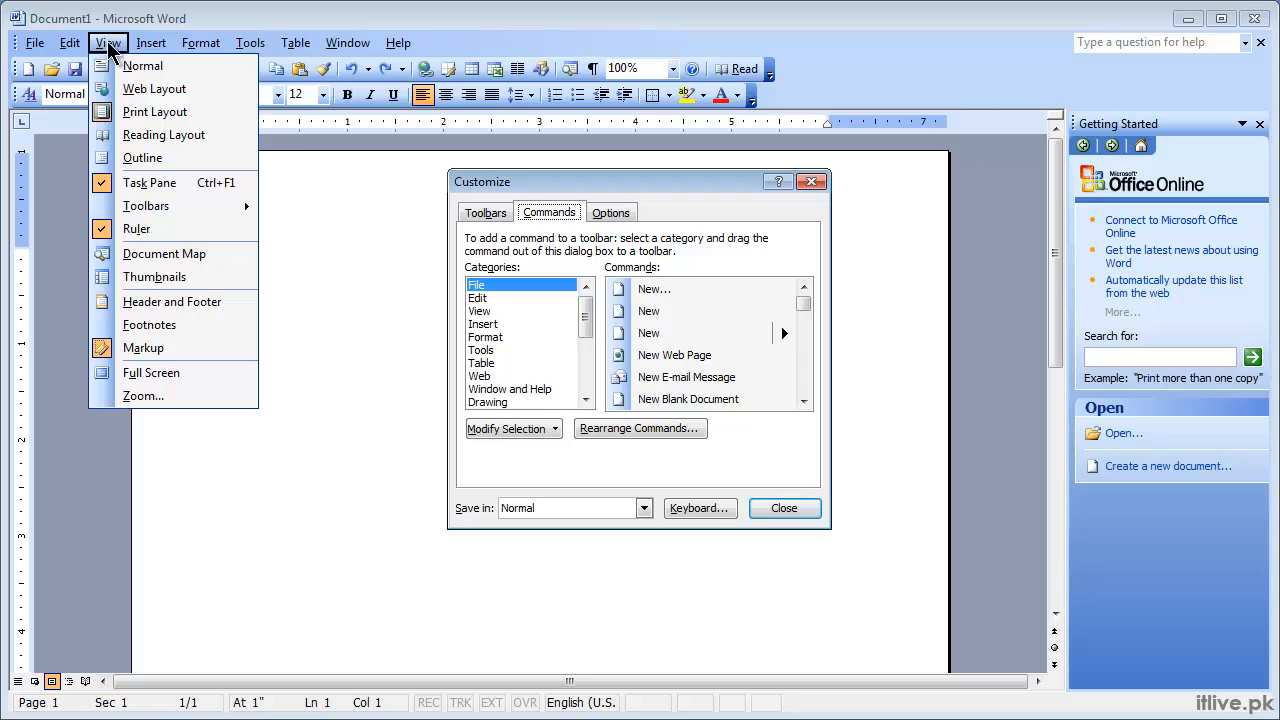
click(78, 45)
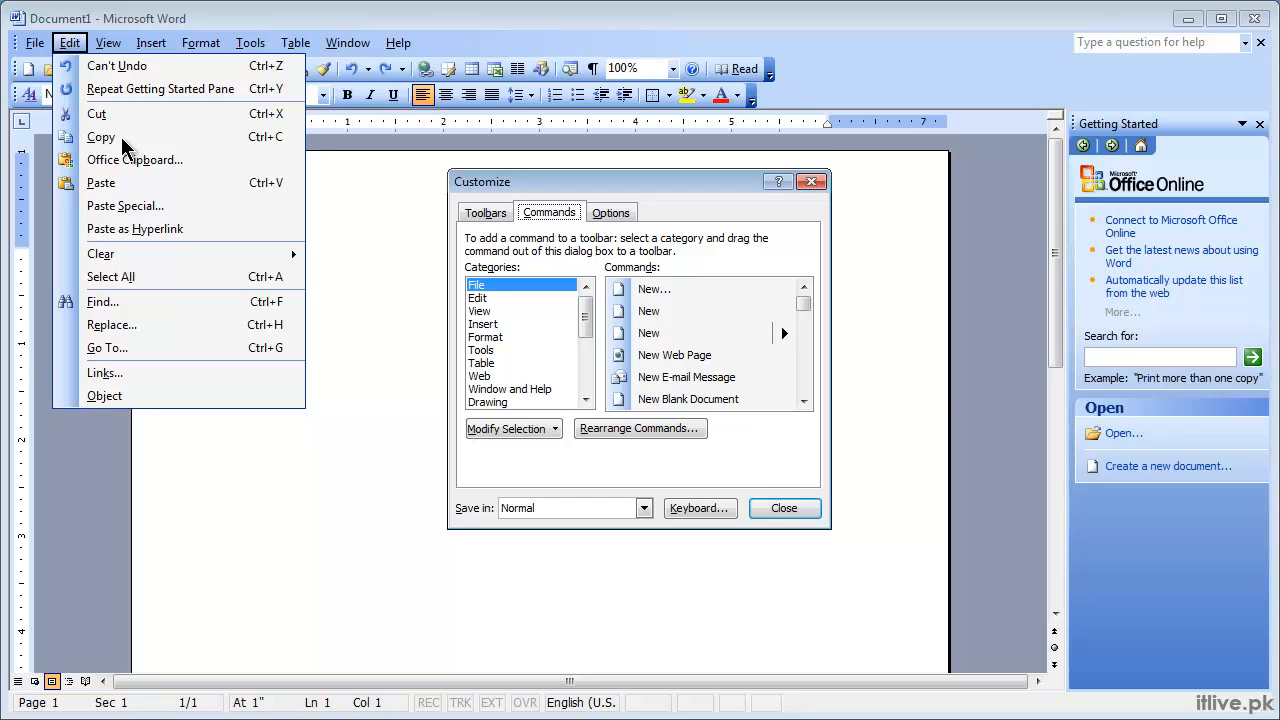
click(35, 45)
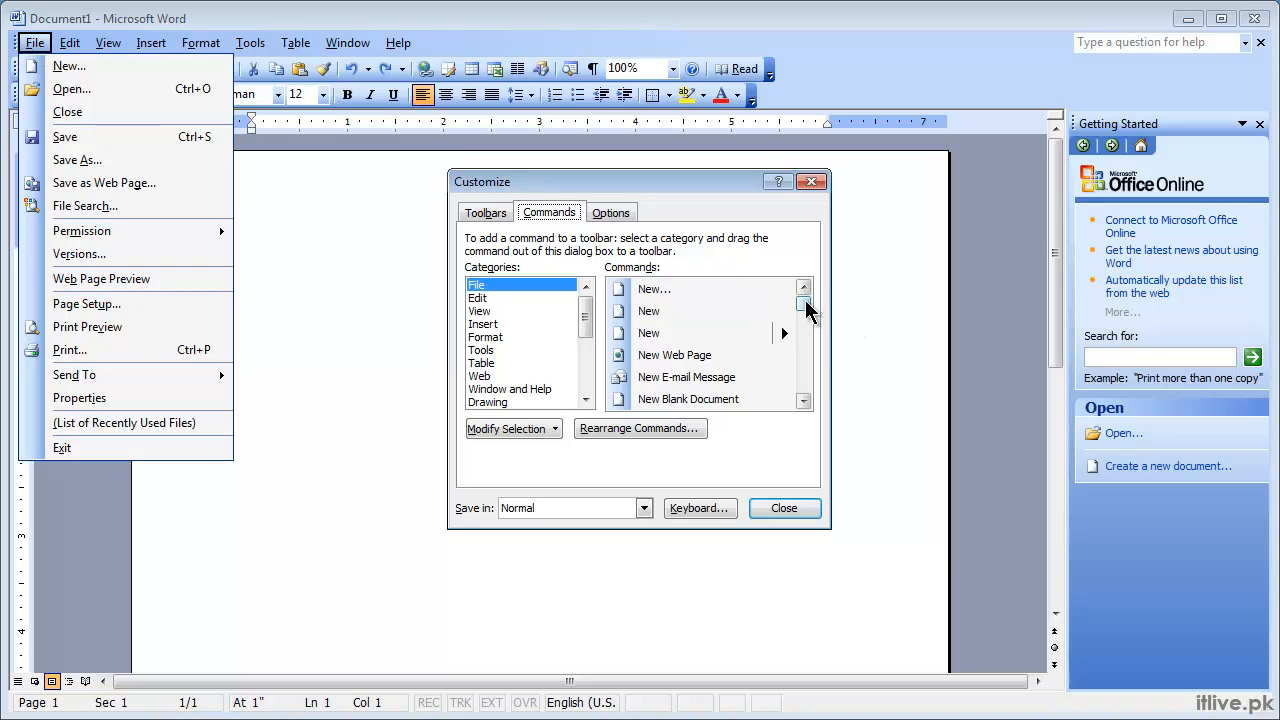
drag(806, 311, 808, 320)
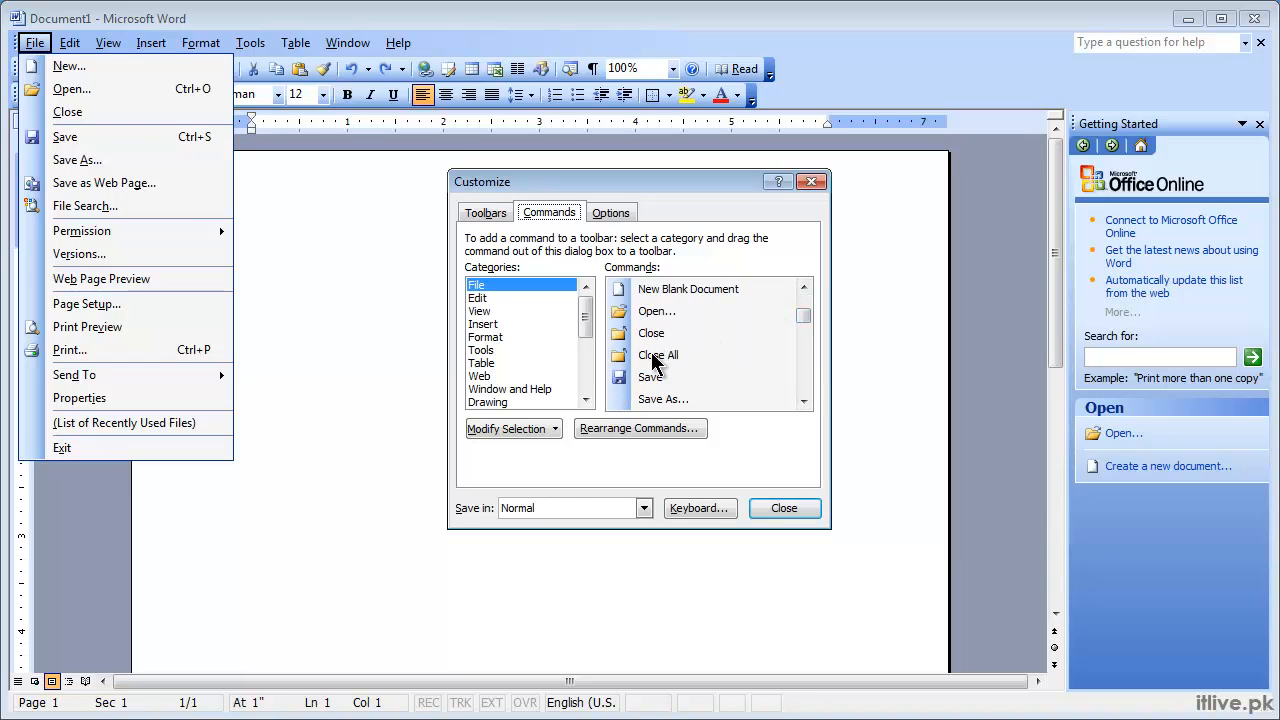
drag(642, 360, 145, 133)
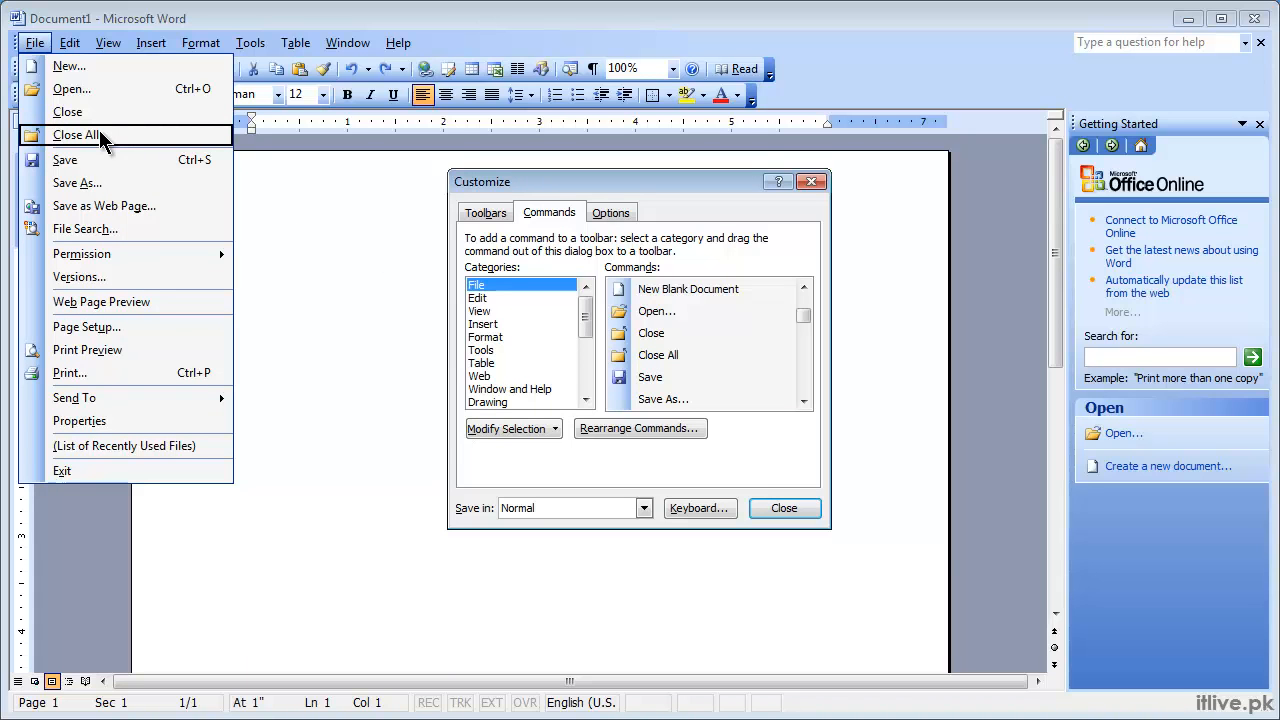
Assign Ctrl+K to the CssLinks command in the File category, close the customization dialogs, and check the File menu
click(671, 360)
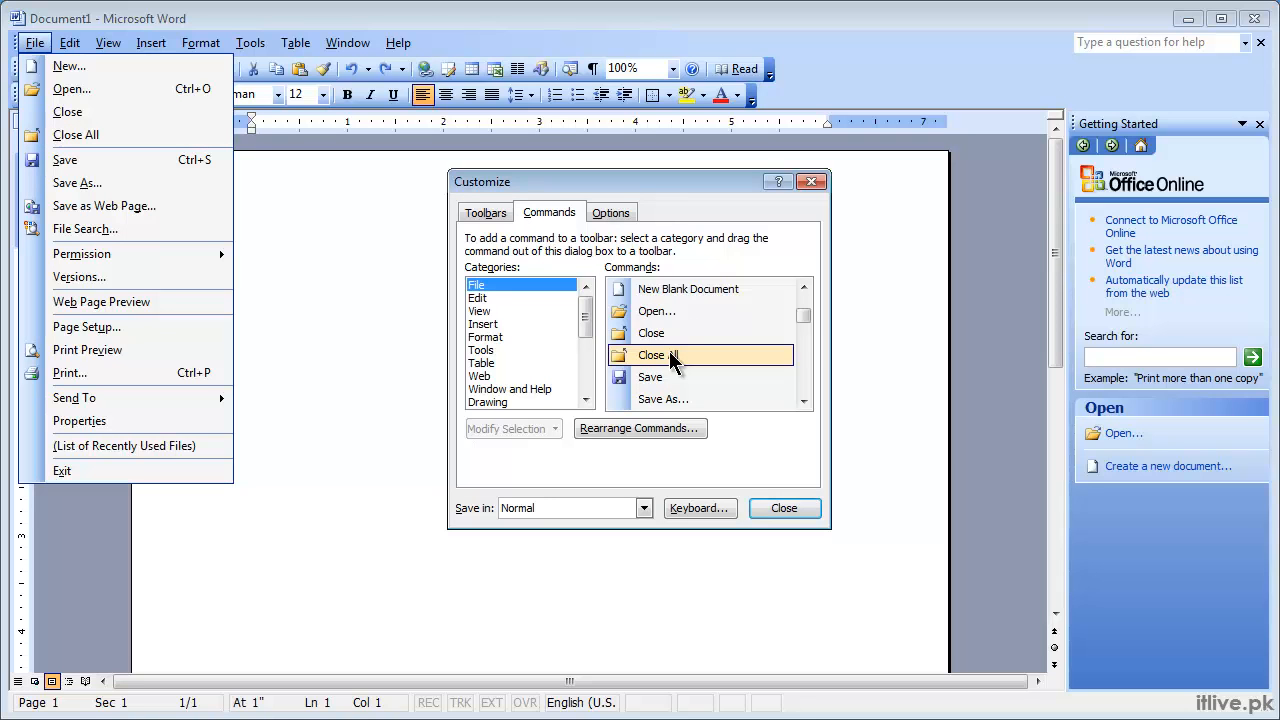
click(700, 510)
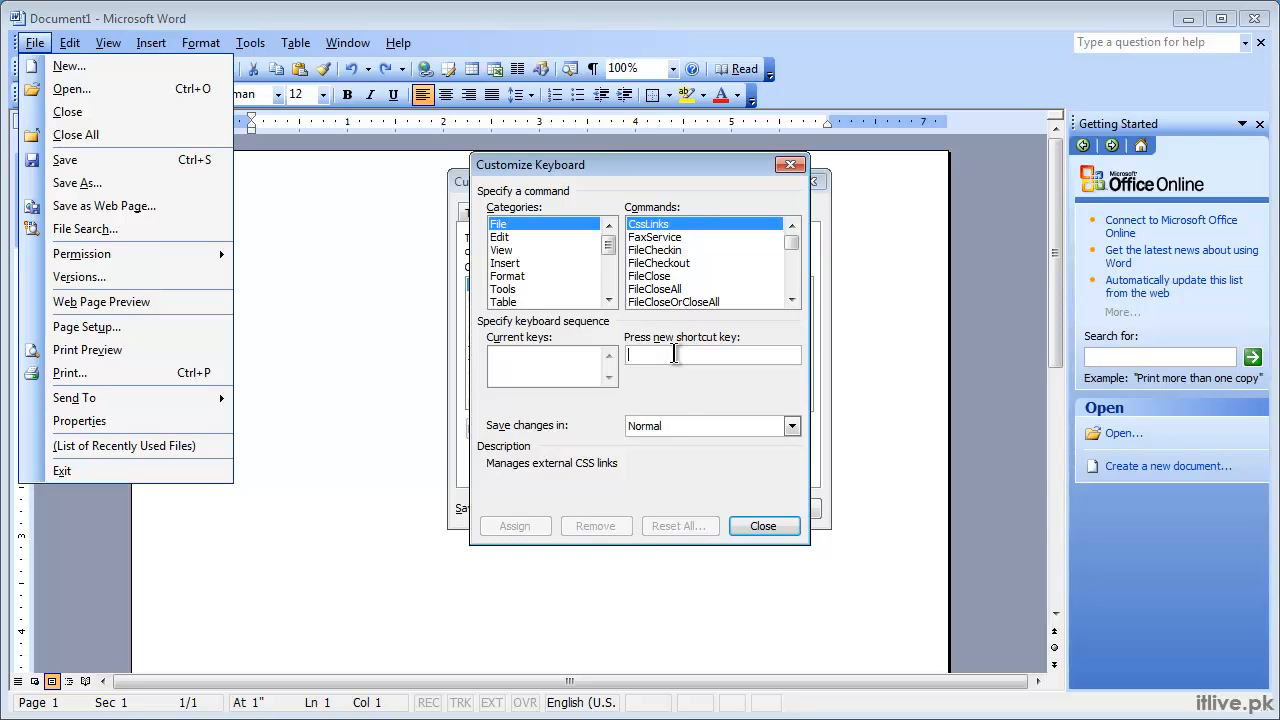
key(ctrl+k)
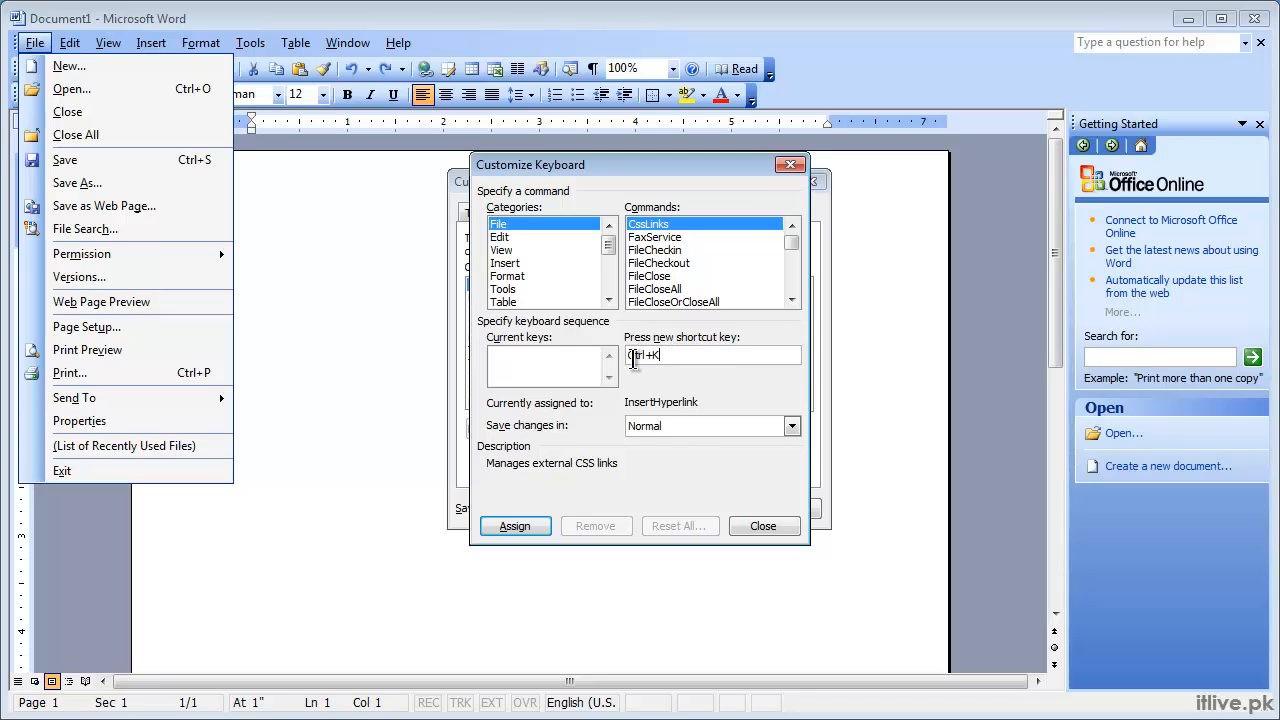
click(519, 525)
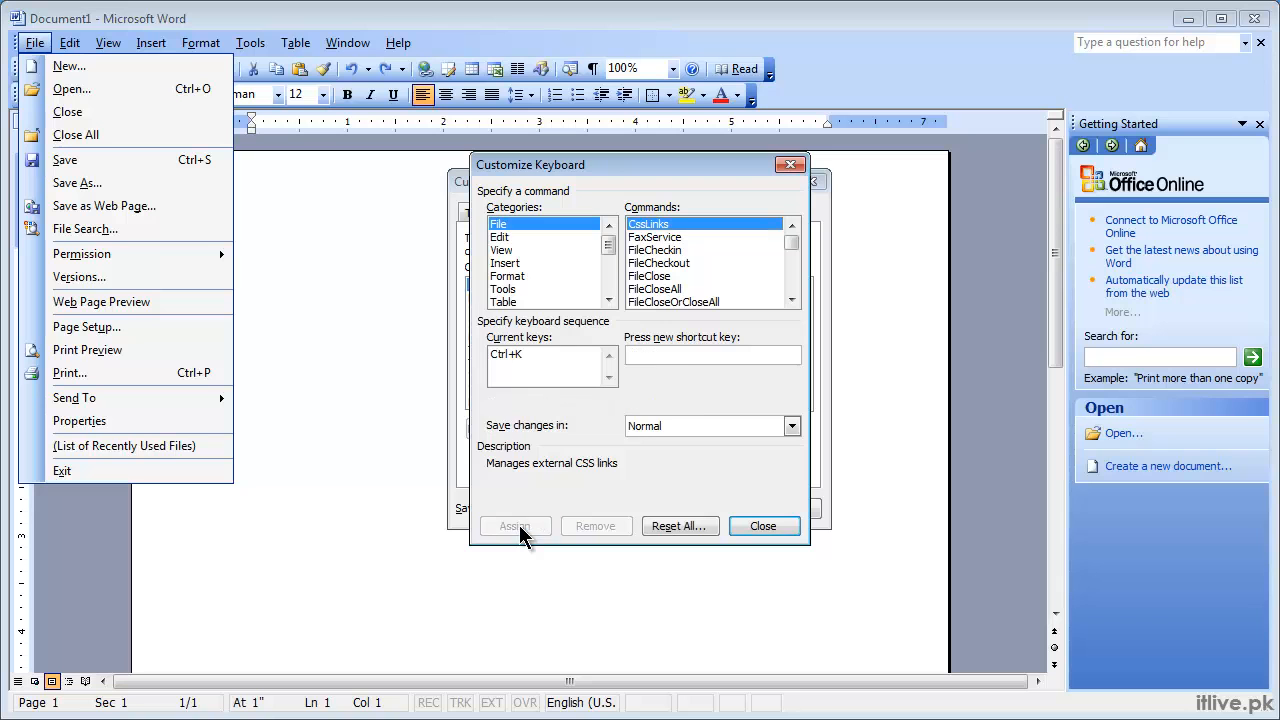
click(735, 528)
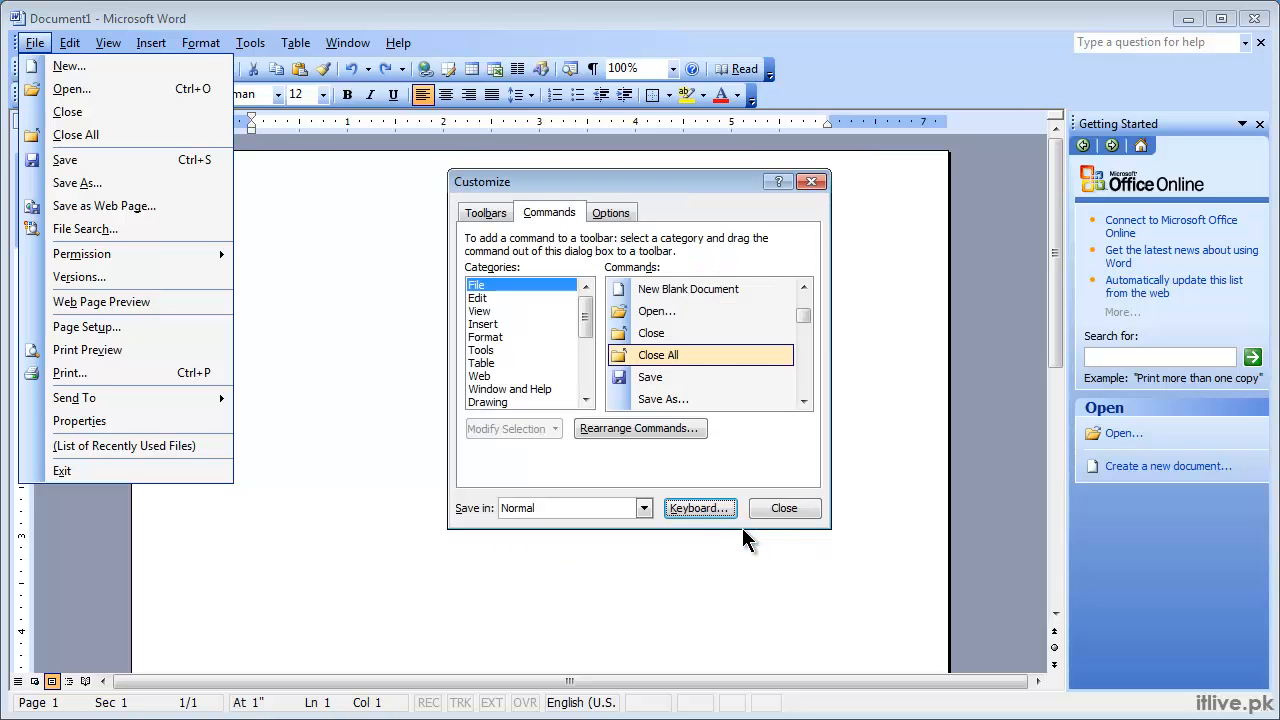
click(783, 509)
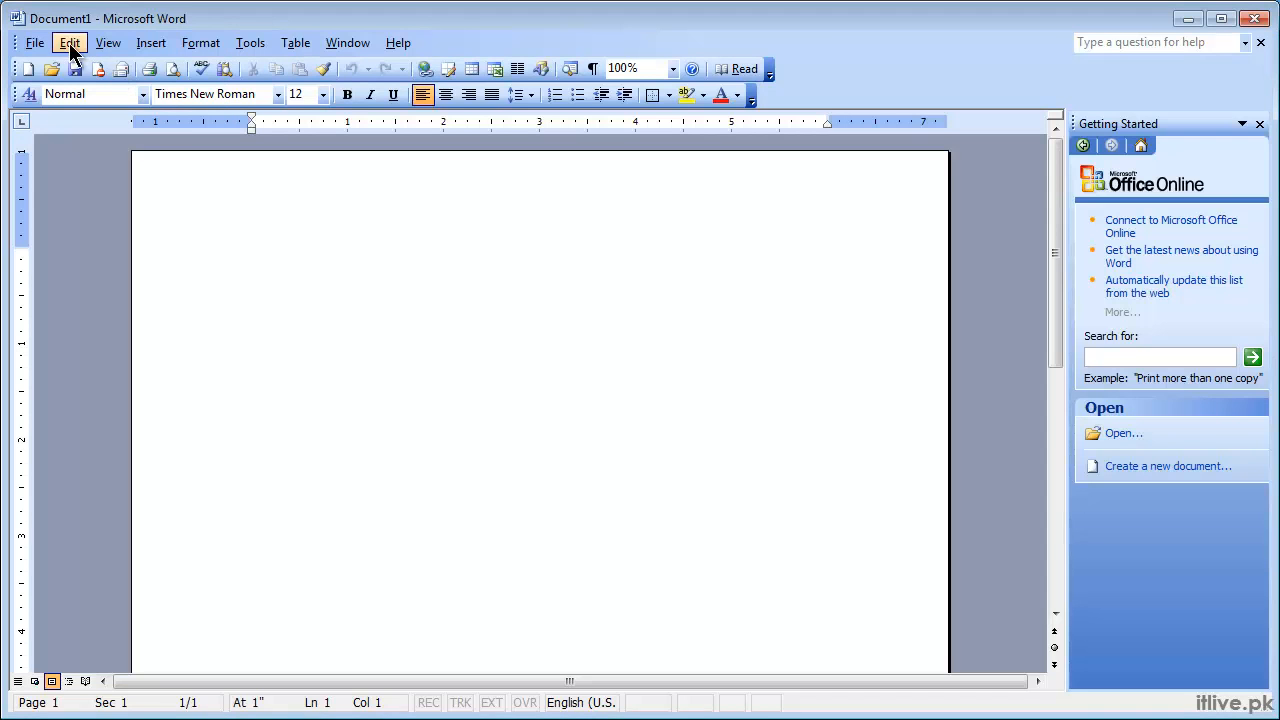
click(38, 45)
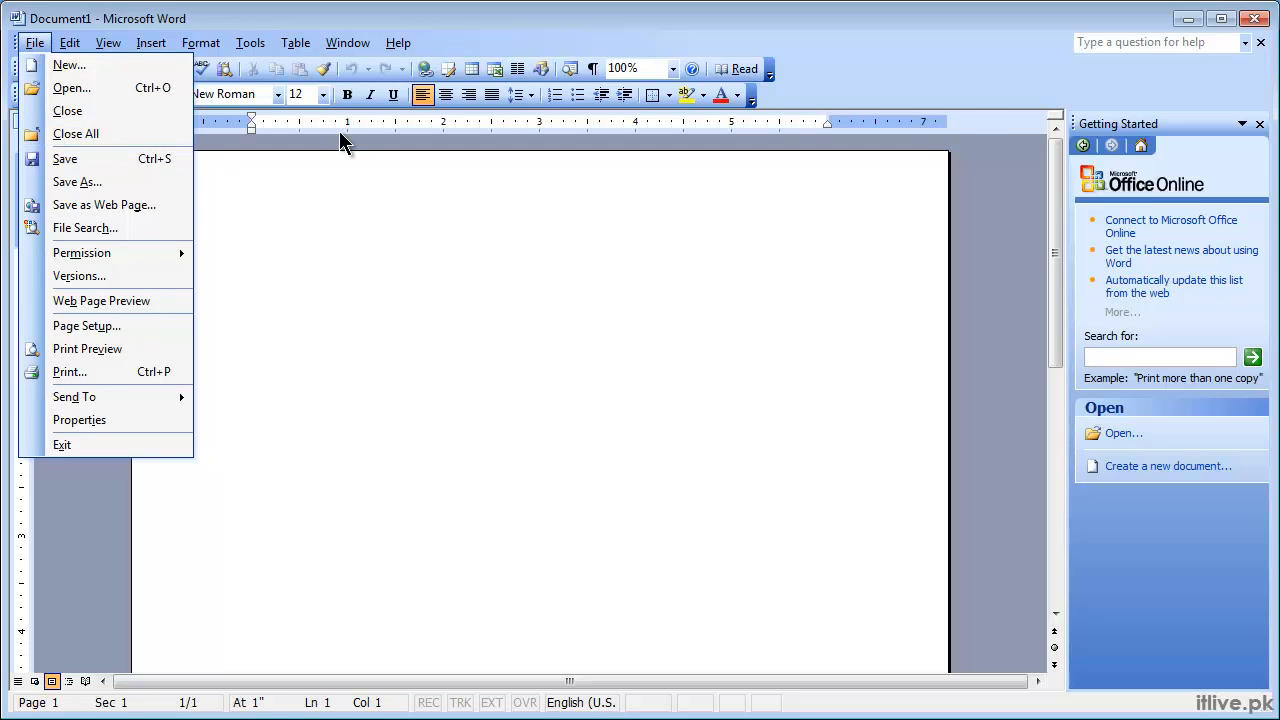
Reopen the Customize dialog and look through the commands in the Edit category
right_click(798, 91)
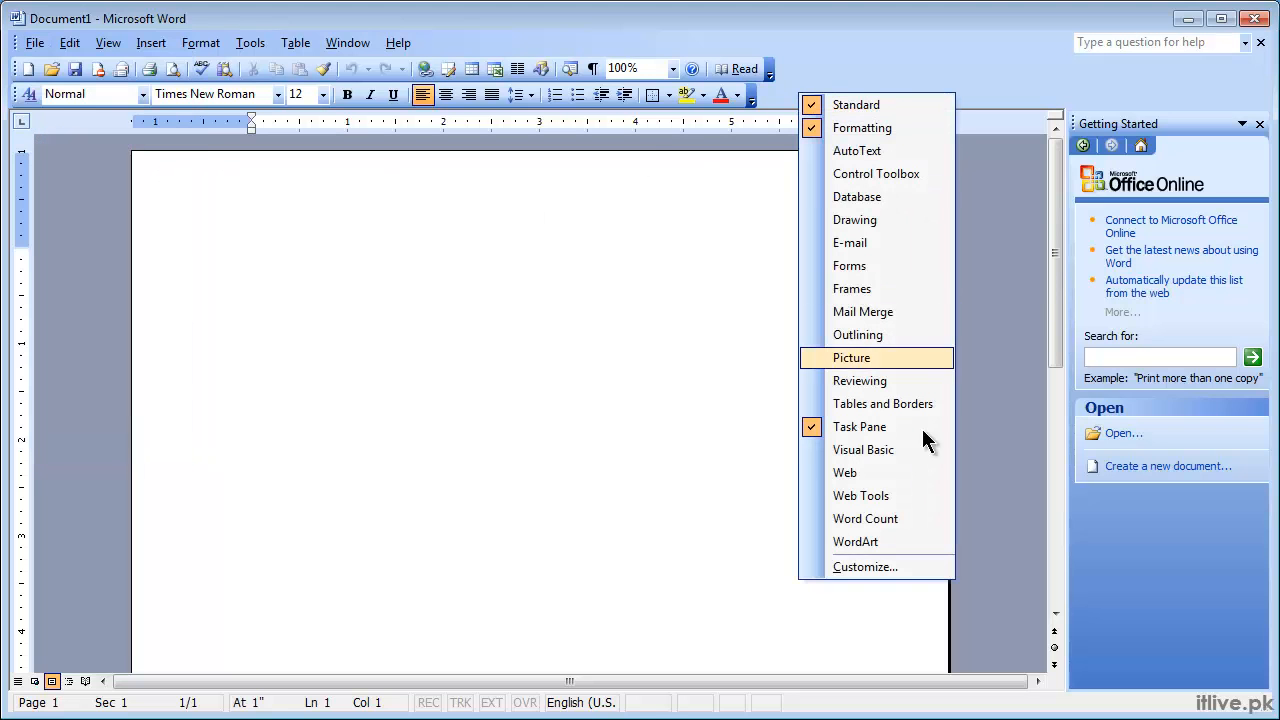
click(865, 565)
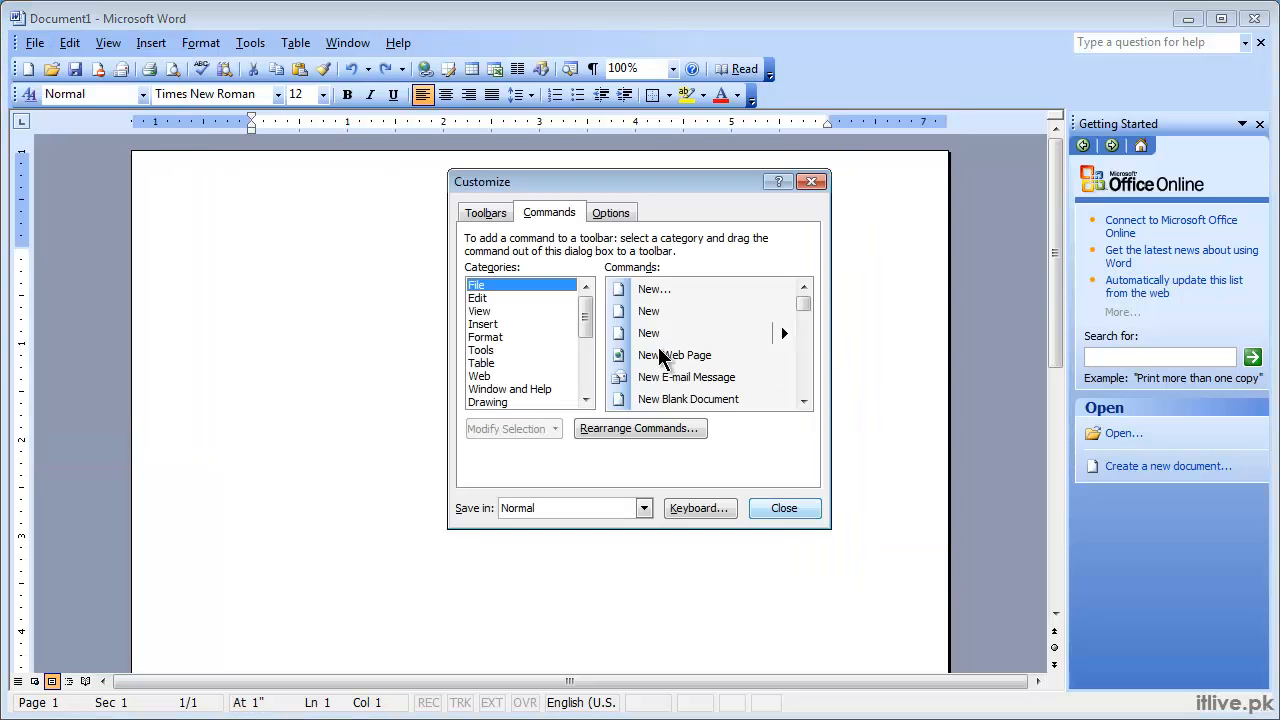
click(477, 299)
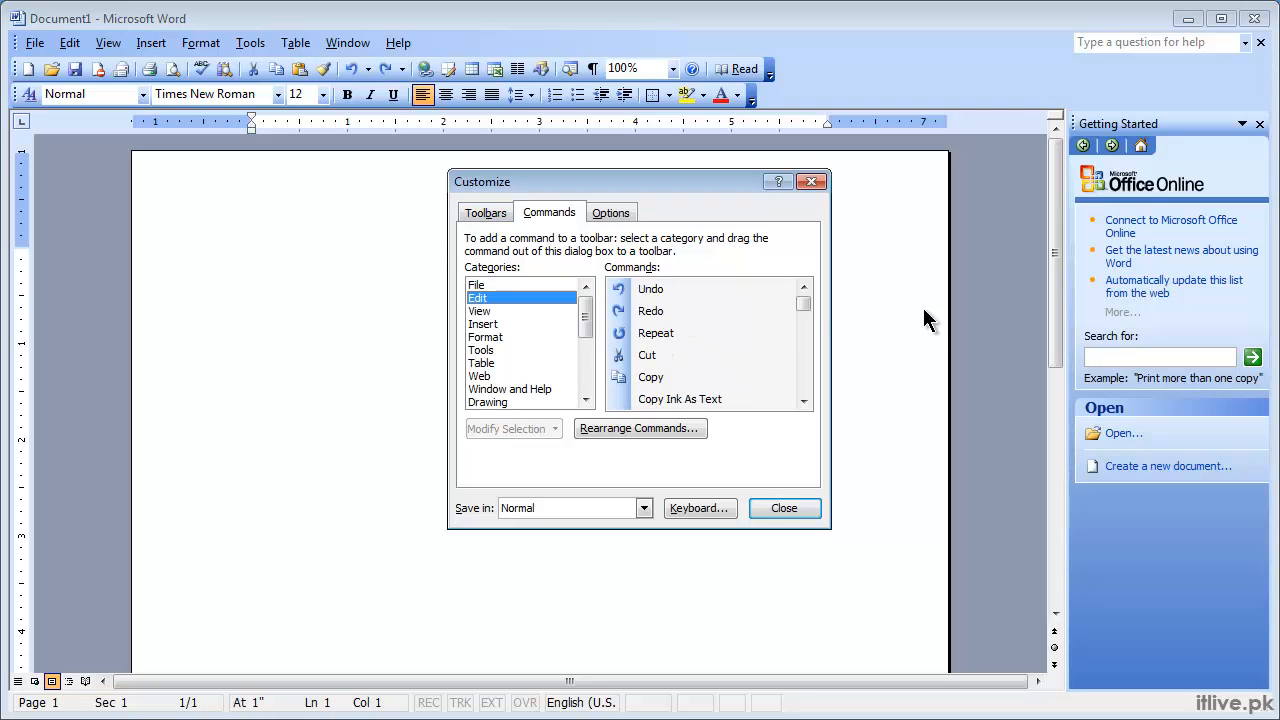
drag(806, 304, 803, 397)
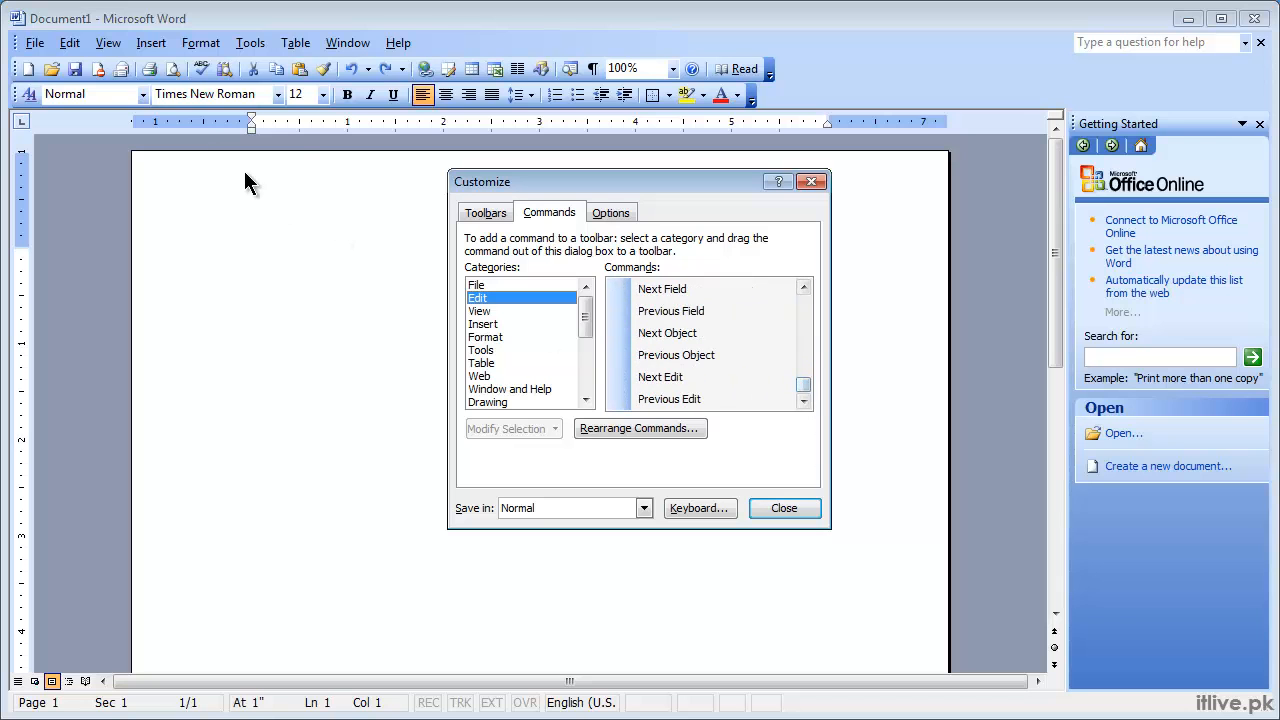
Look over the Edit menu and the View and Insert command categories, and remove the Close All command from the File menu
click(69, 43)
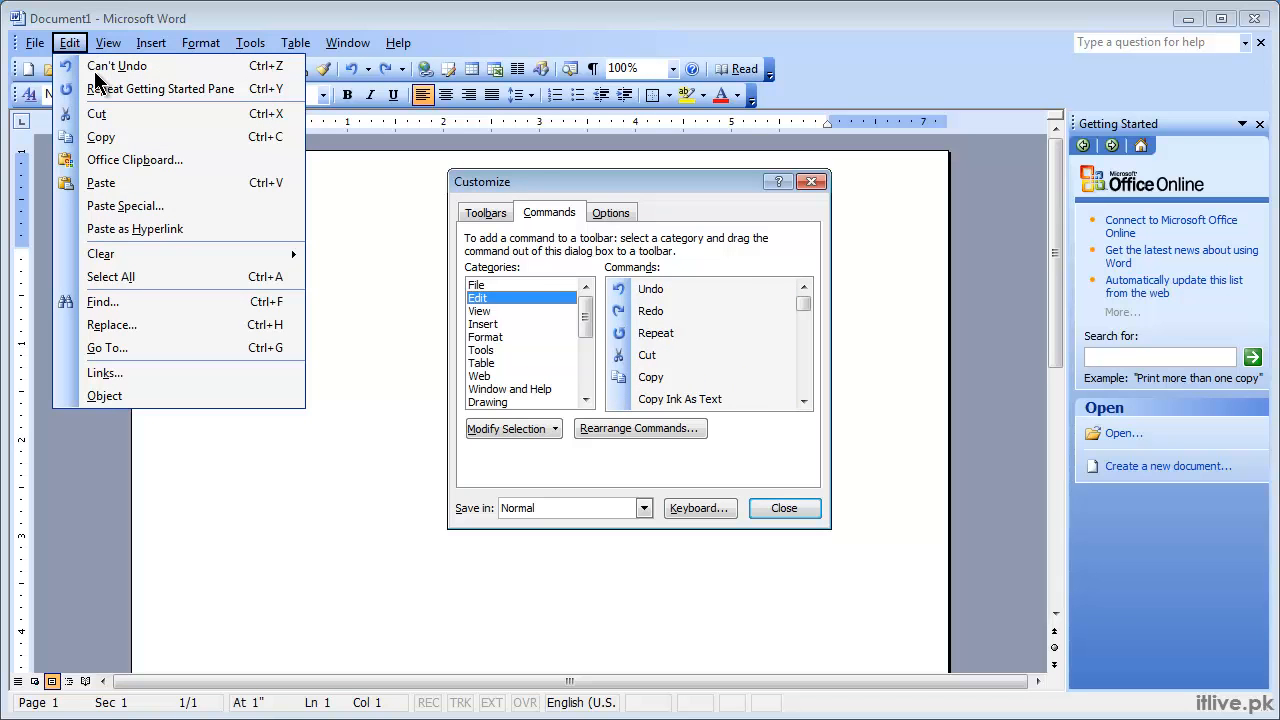
click(608, 217)
click(572, 214)
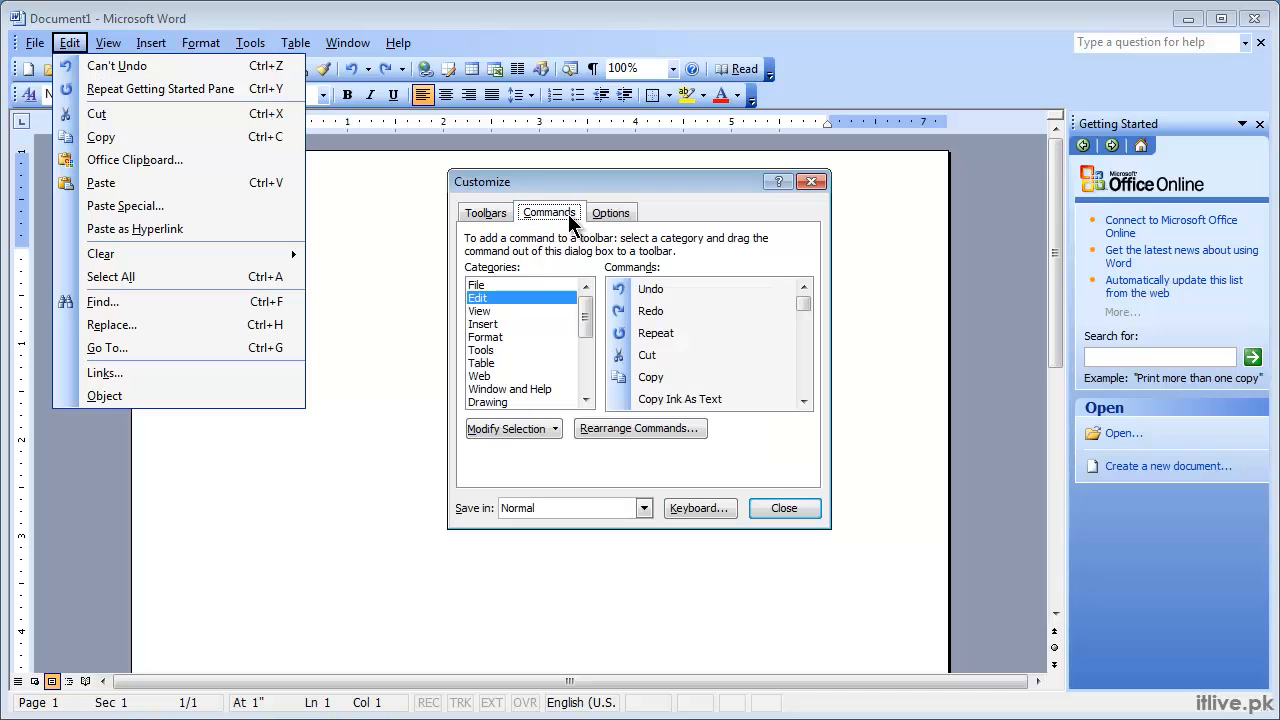
click(481, 314)
click(481, 323)
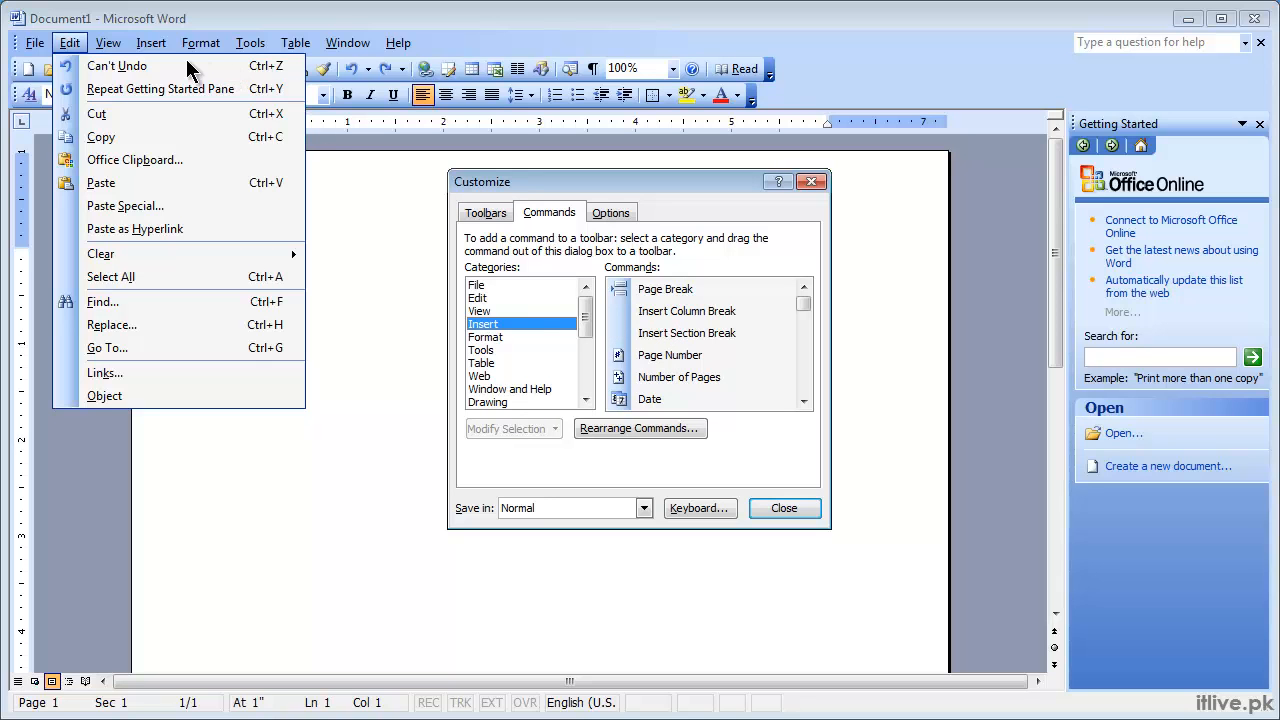
click(35, 45)
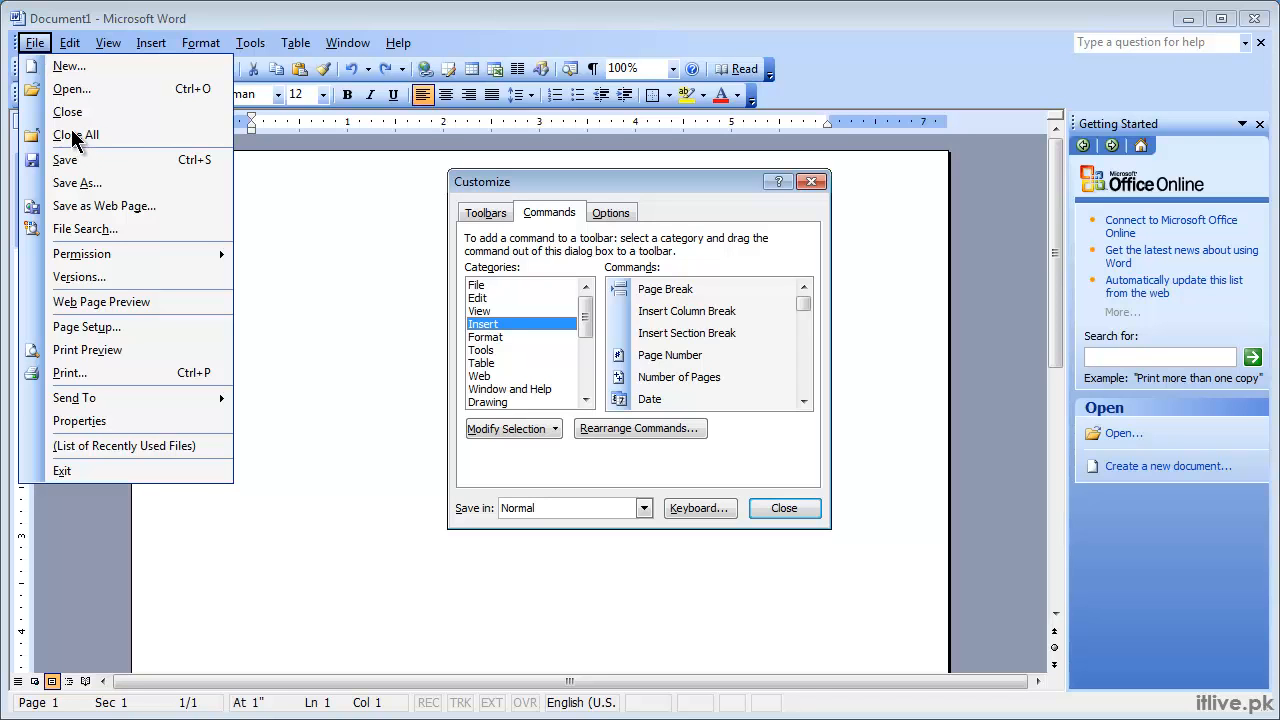
drag(72, 133, 310, 253)
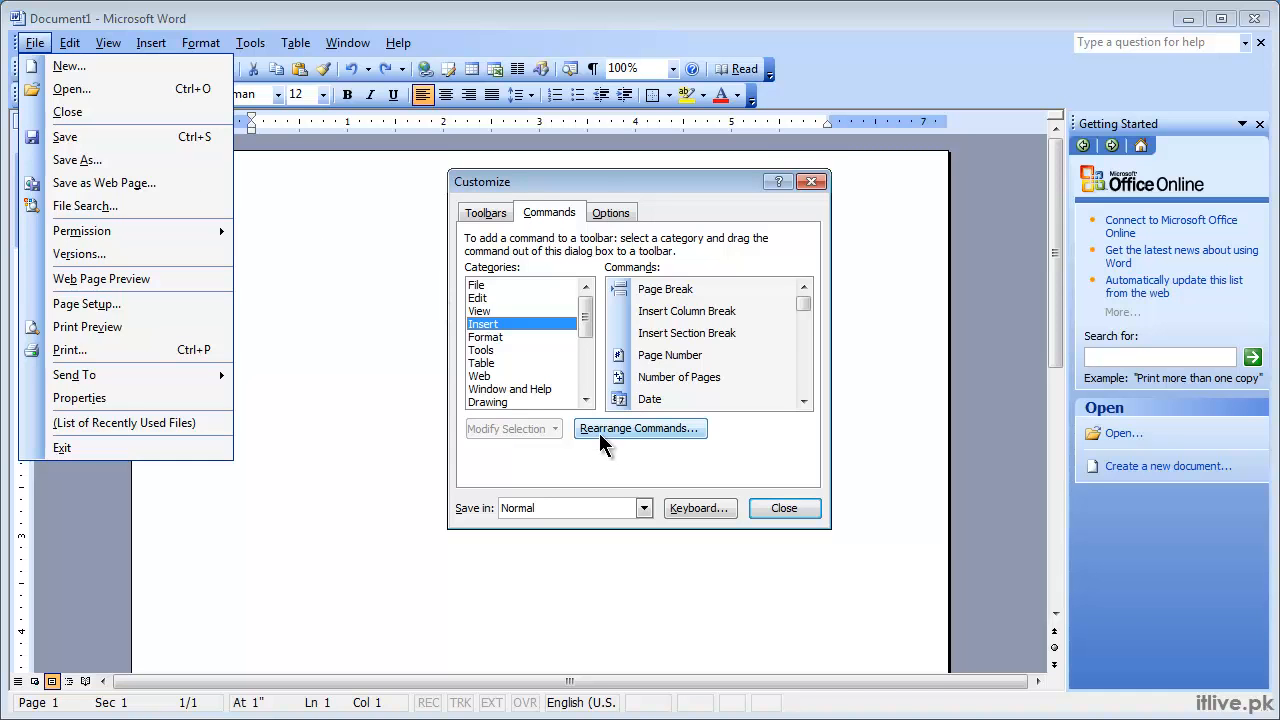
Look over the menus and toolbars offered in Rearrange Commands, and reset the changes made to the Standard toolbar for Normal
click(630, 428)
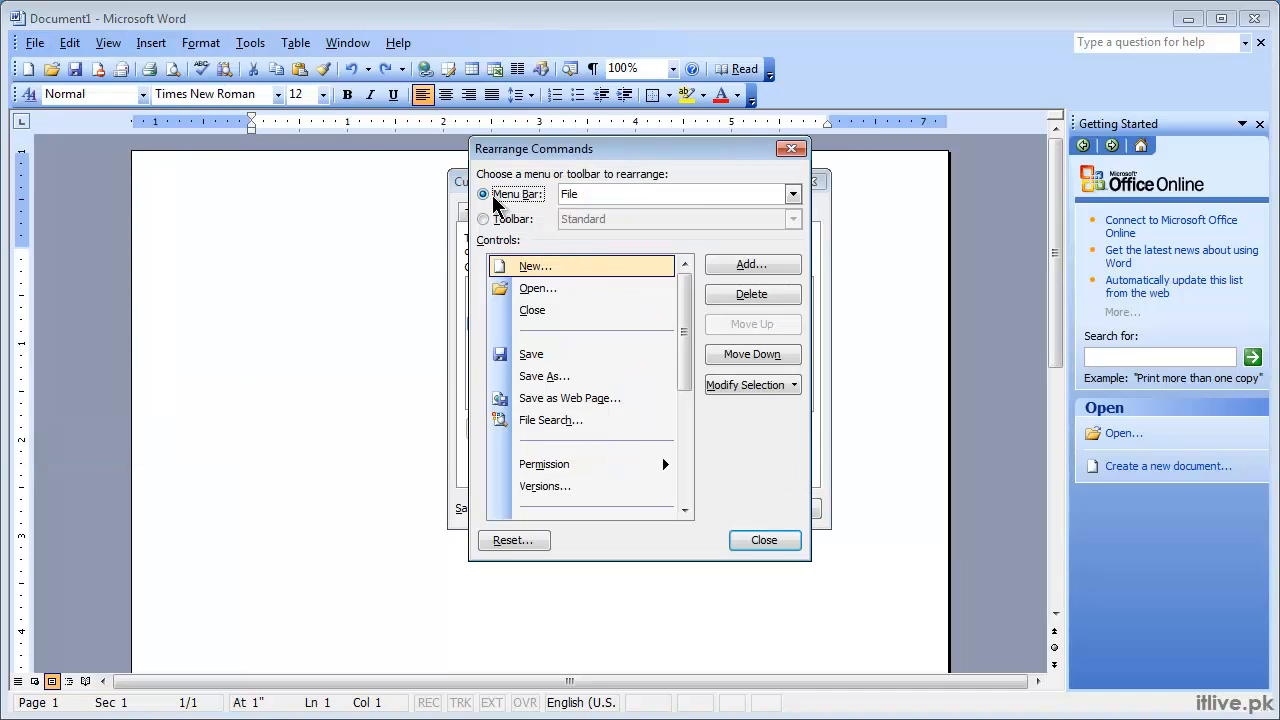
click(672, 207)
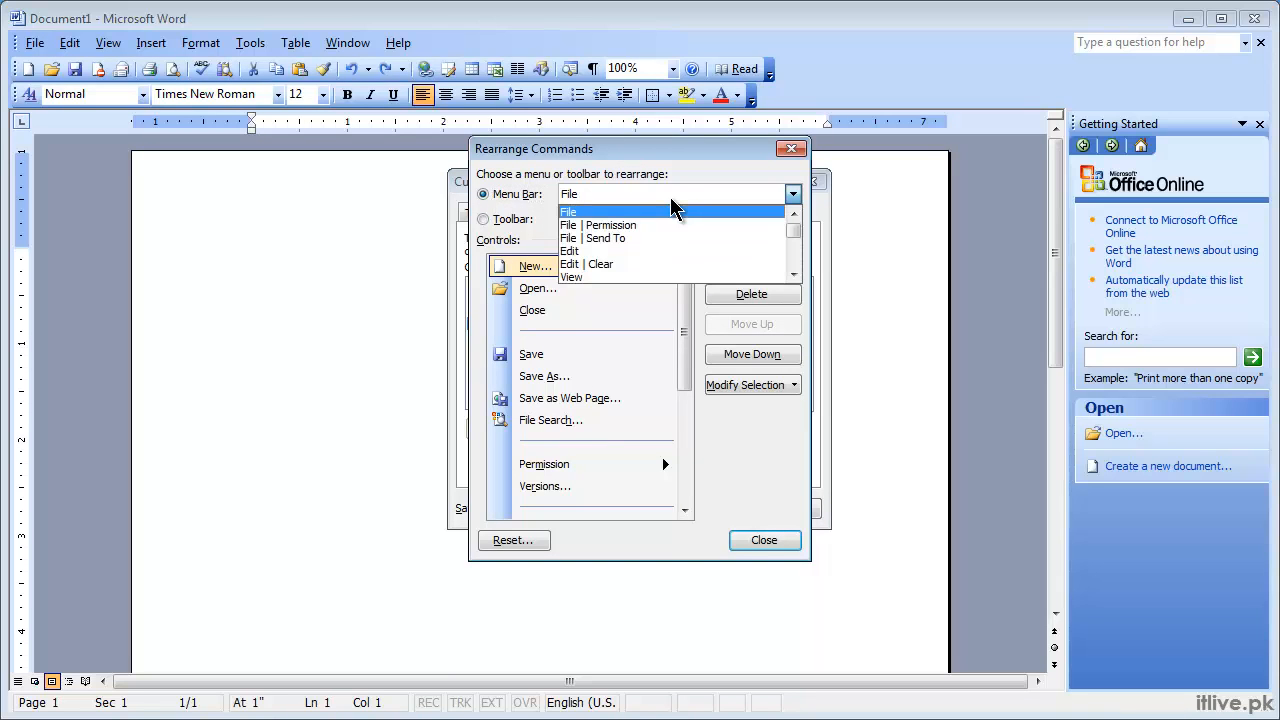
click(518, 201)
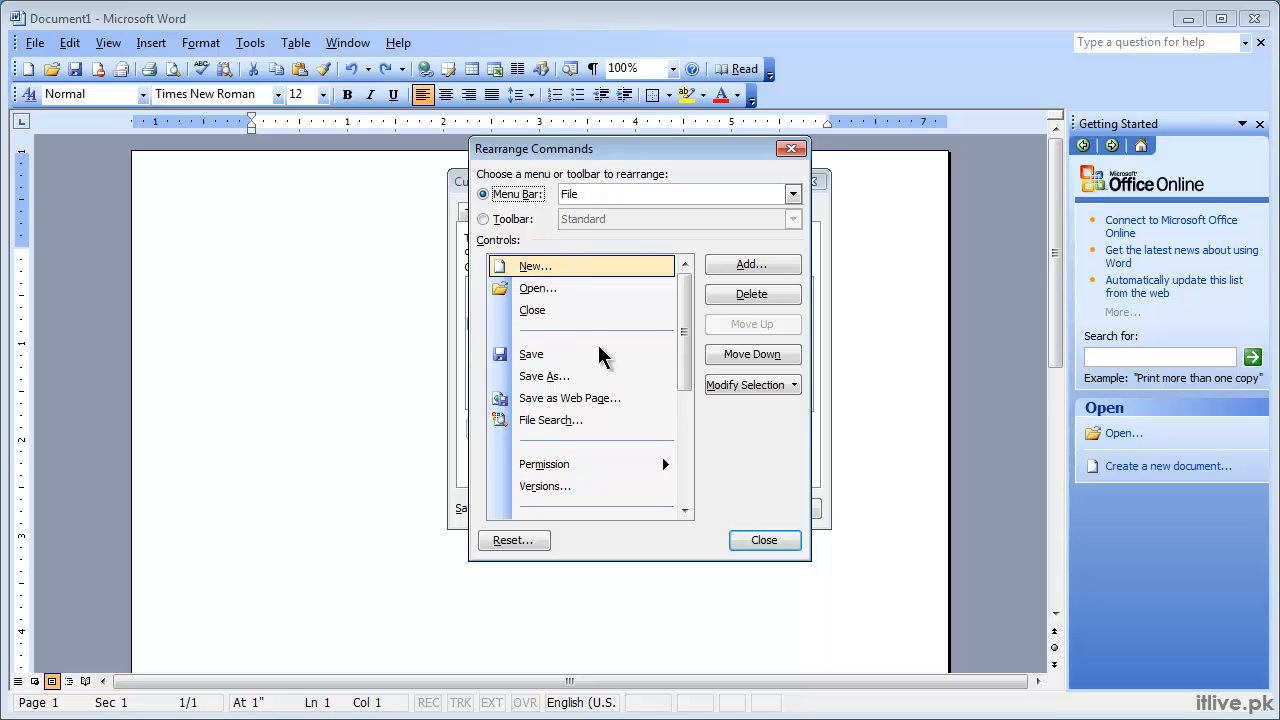
click(486, 220)
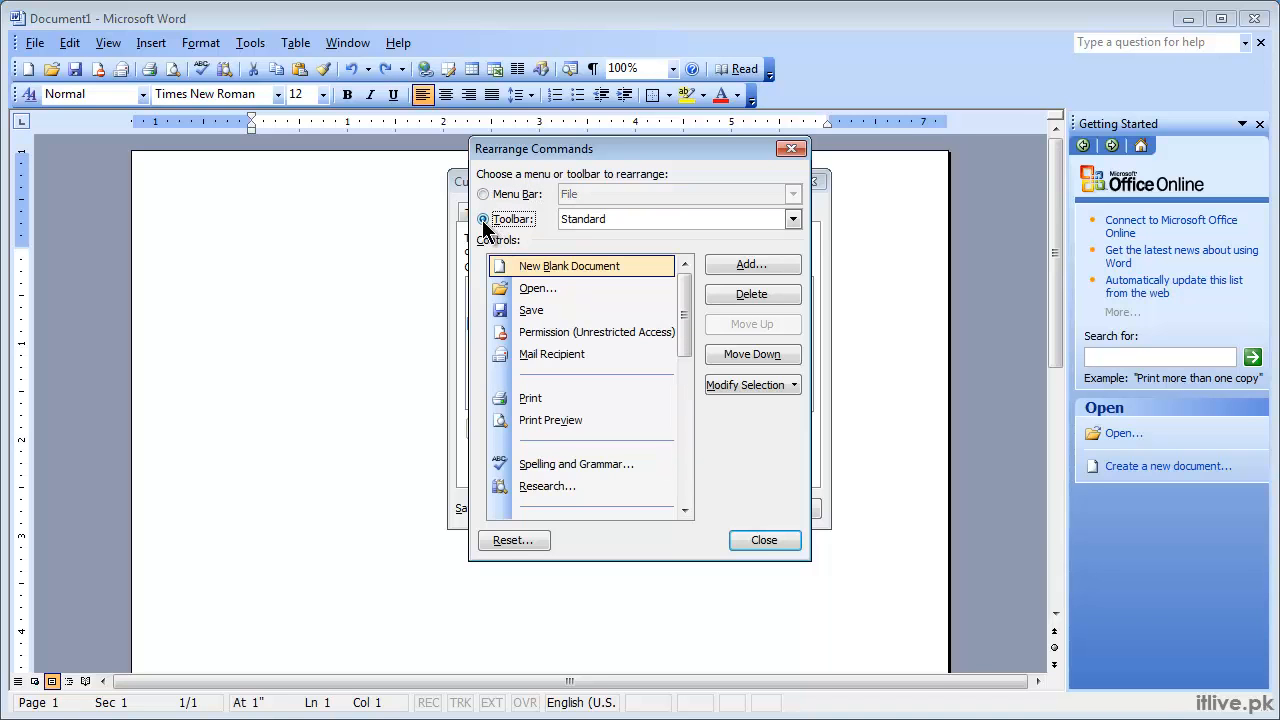
click(598, 224)
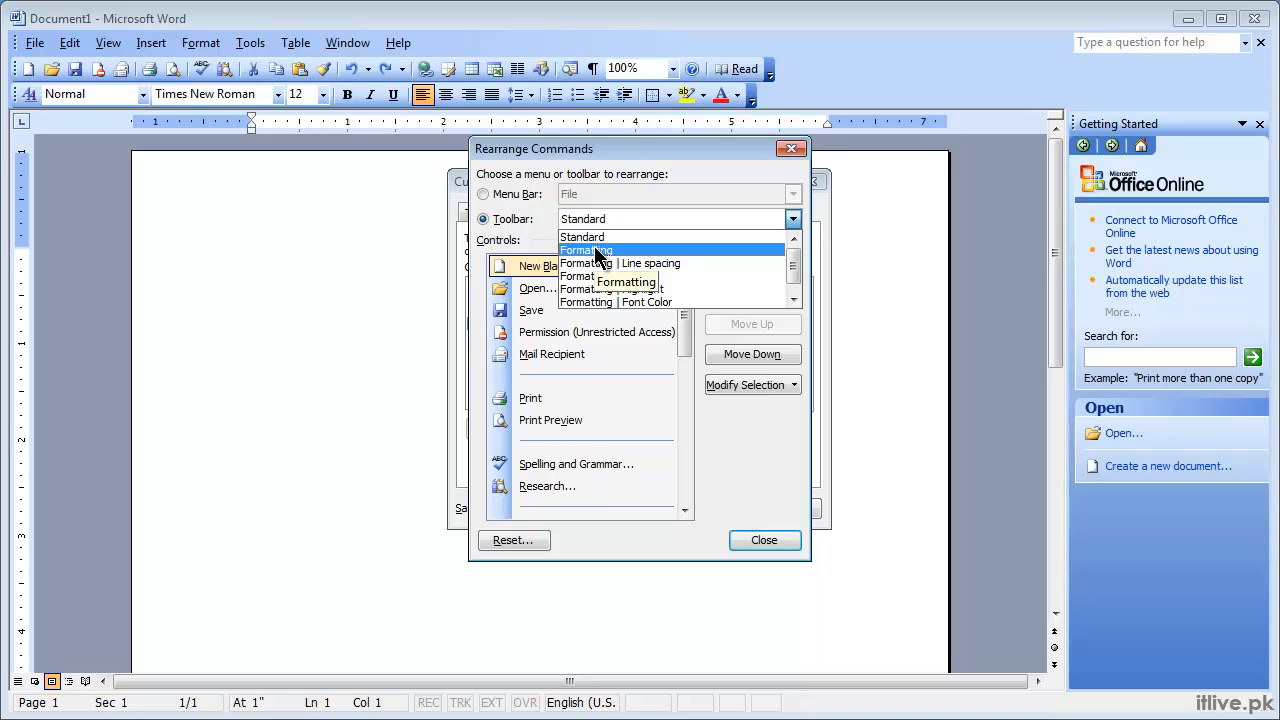
click(536, 247)
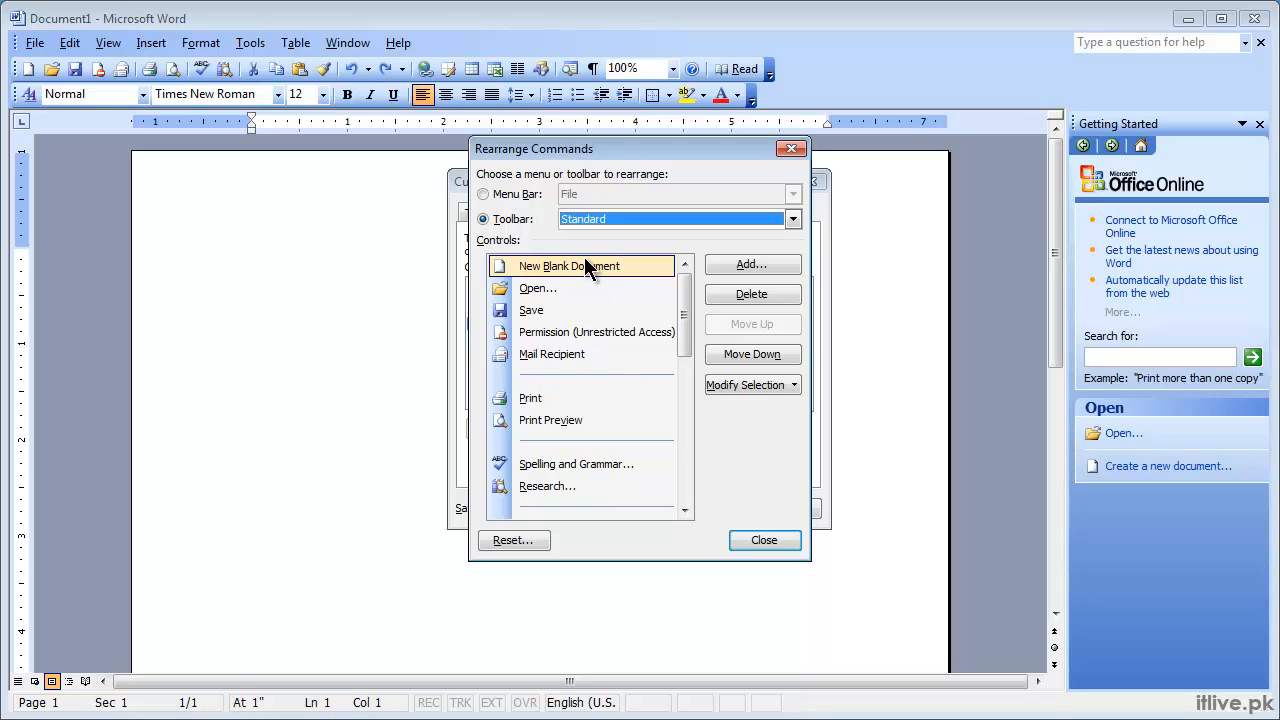
click(521, 540)
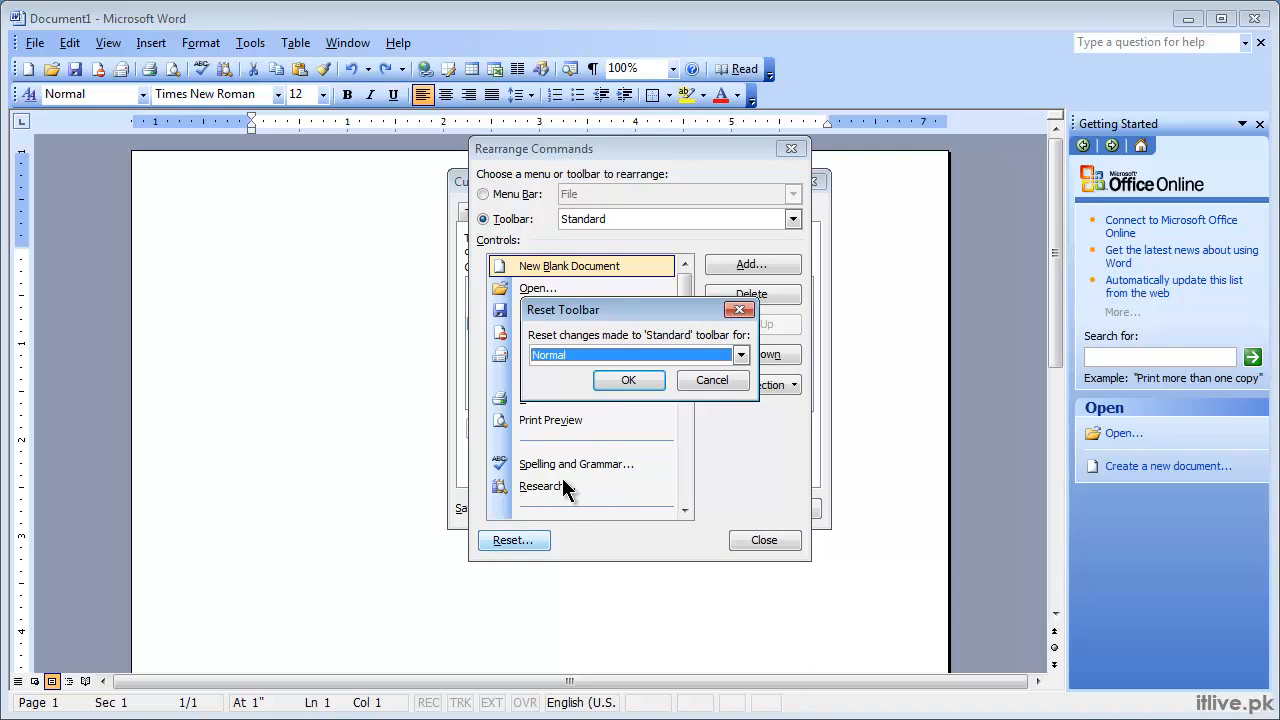
click(620, 381)
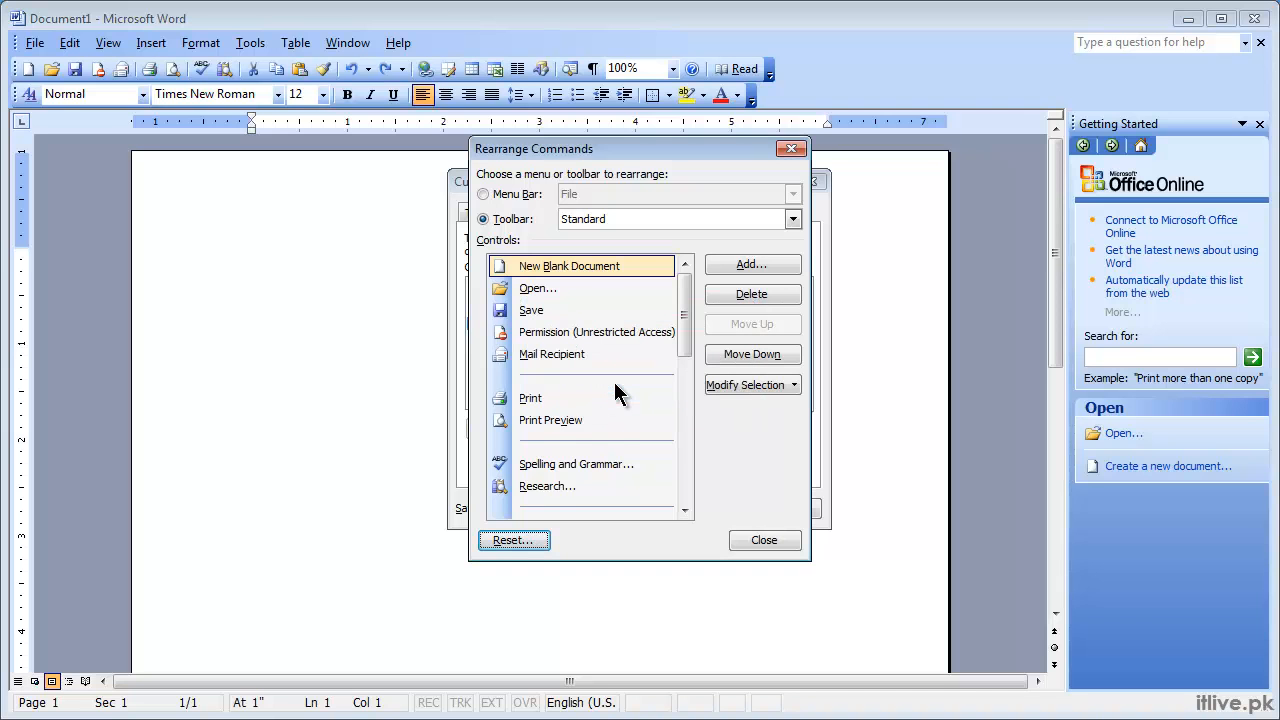
click(752, 544)
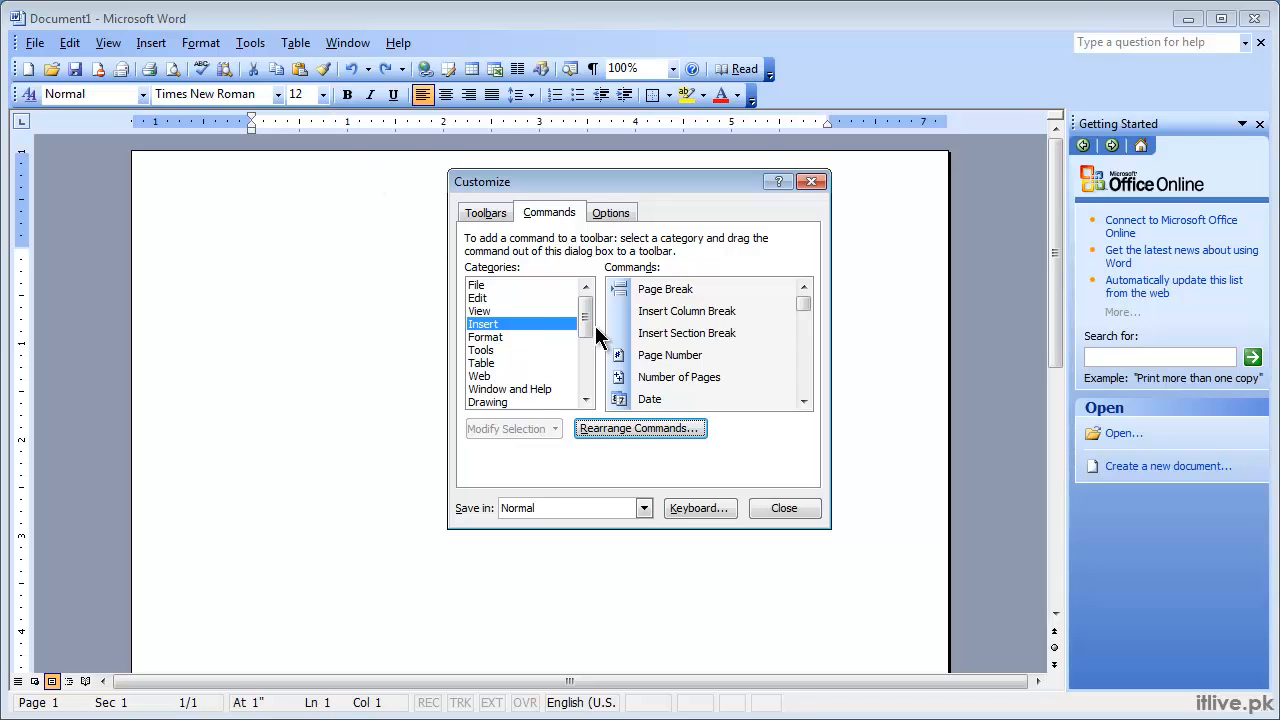
Add the Save Version command from the File category to the Standard toolbar just before Print, and close the Customize dialog
click(505, 286)
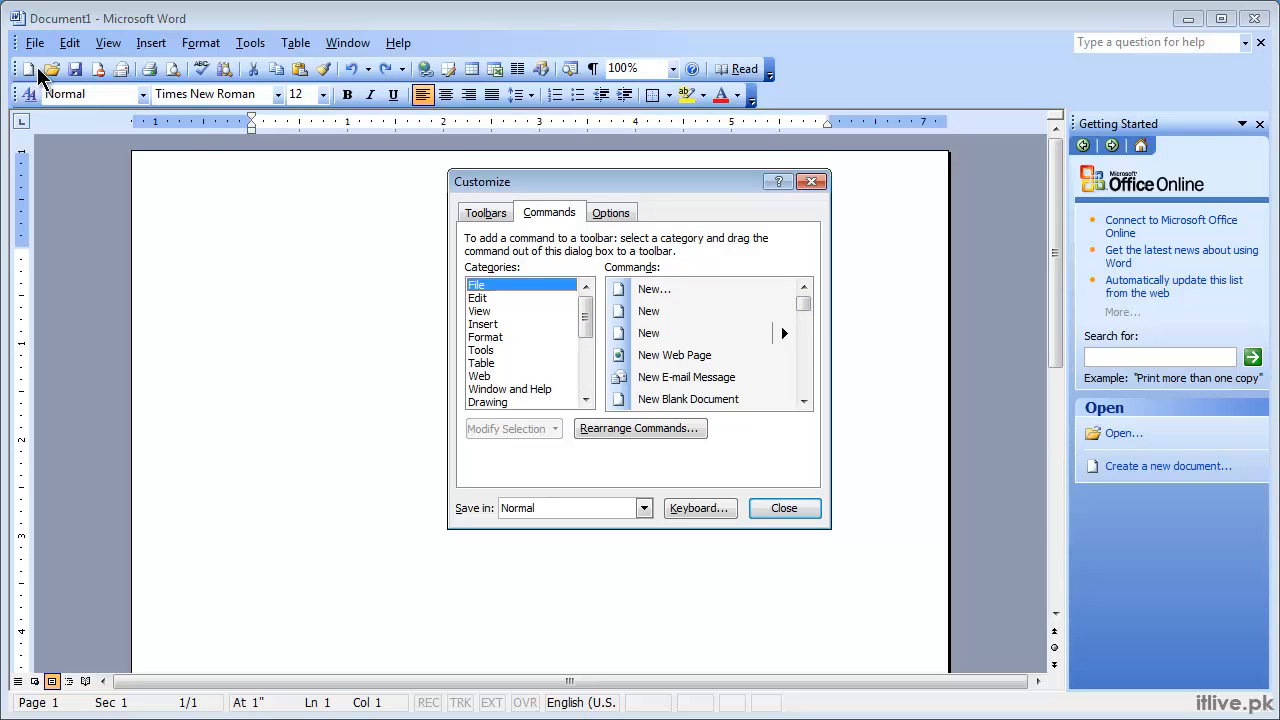
drag(808, 309, 810, 334)
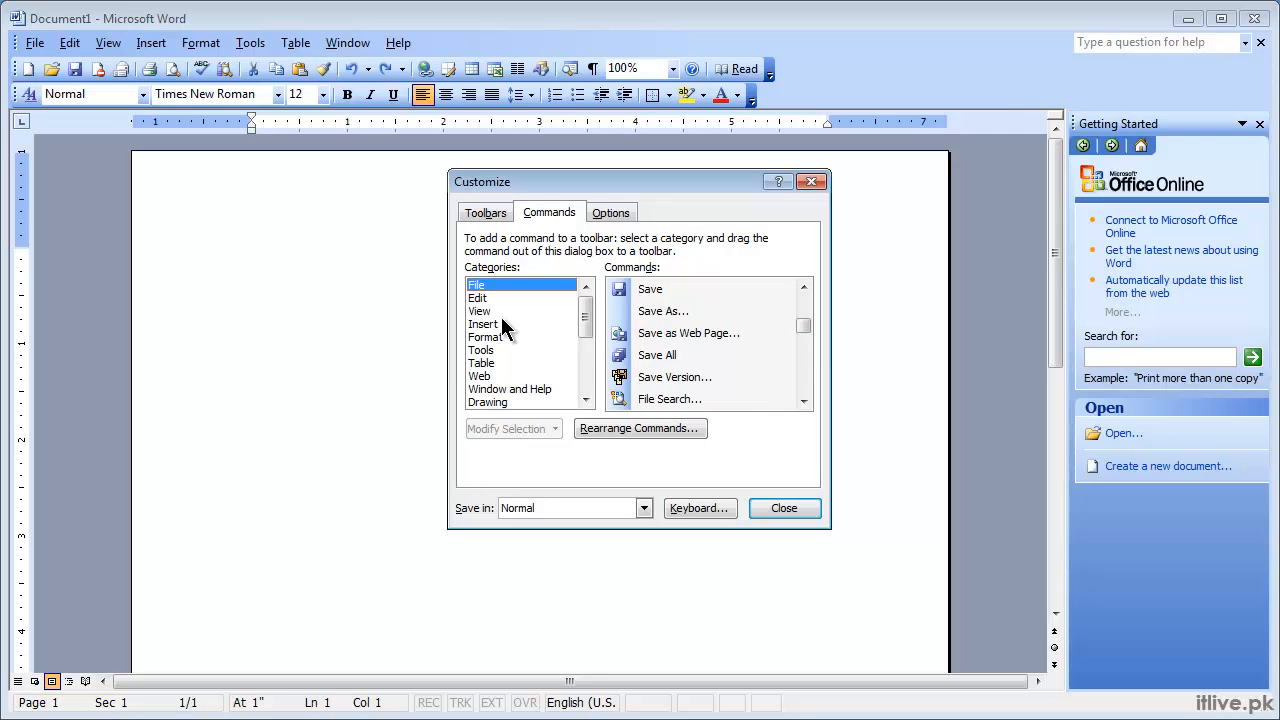
drag(656, 380, 380, 224)
drag(210, 135, 130, 72)
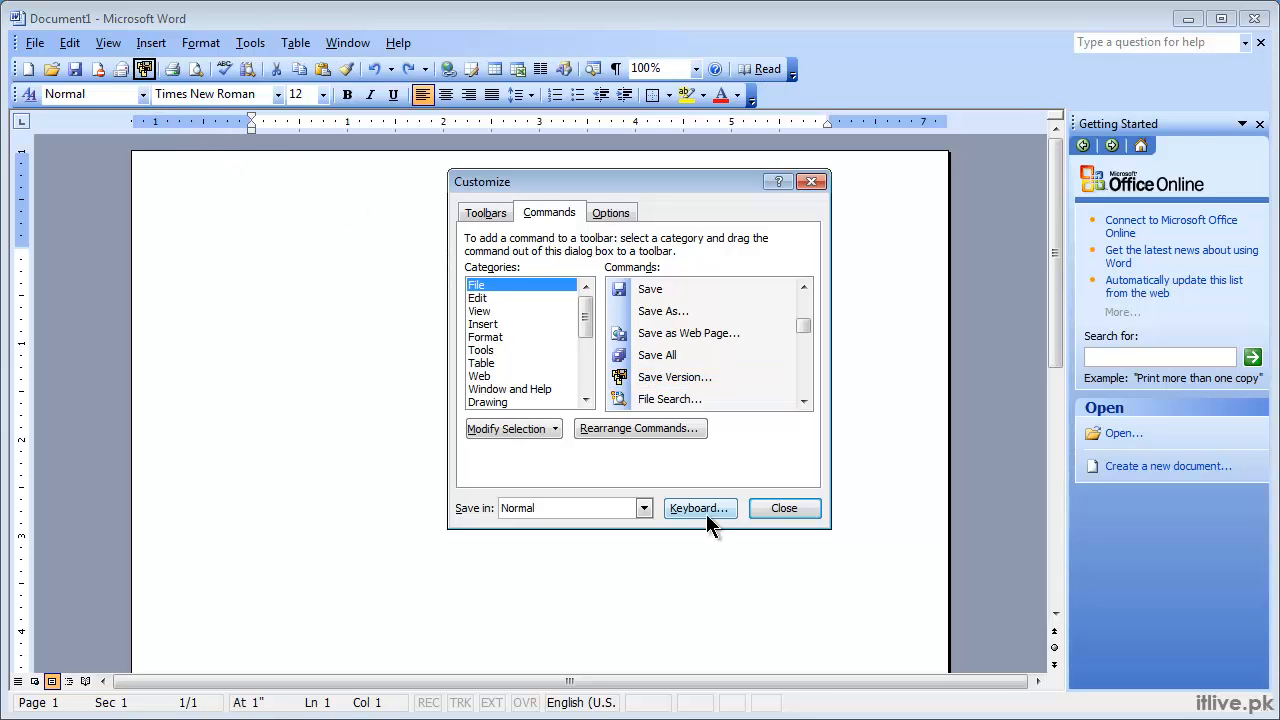
click(814, 508)
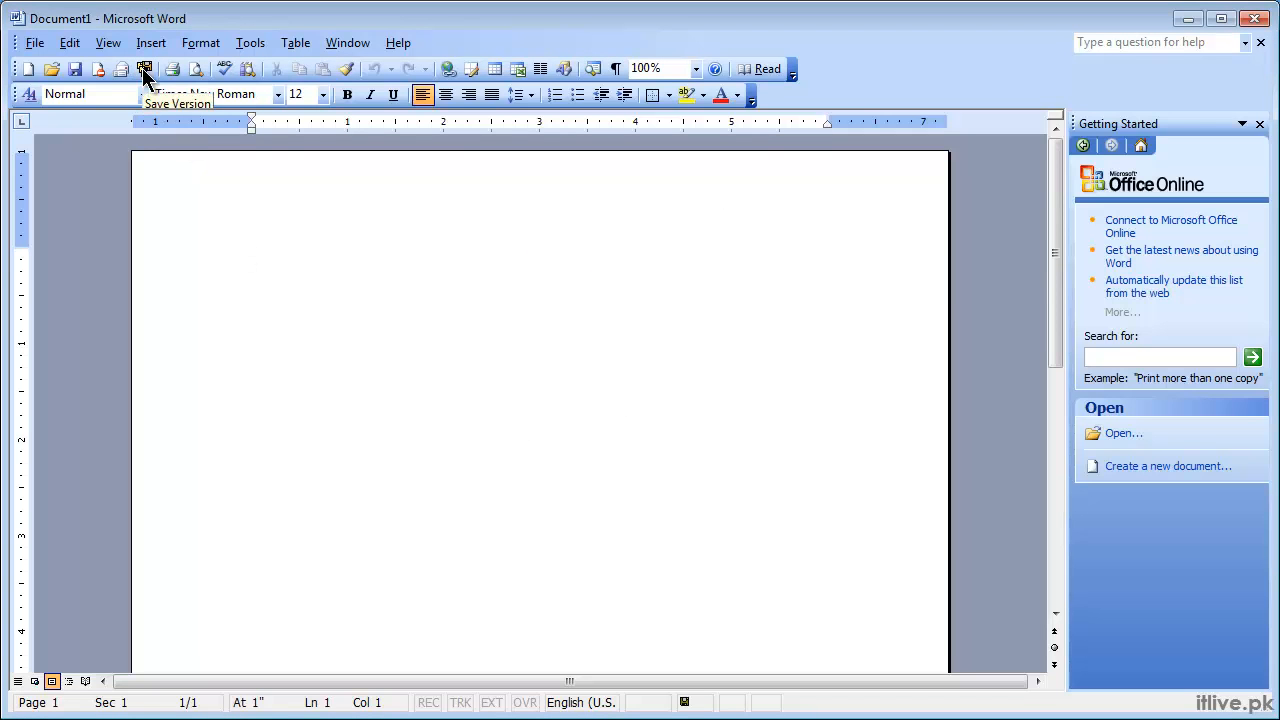
Reopen the Customize dialog and remove the Save Version command from the Standard toolbar
right_click(843, 74)
click(880, 546)
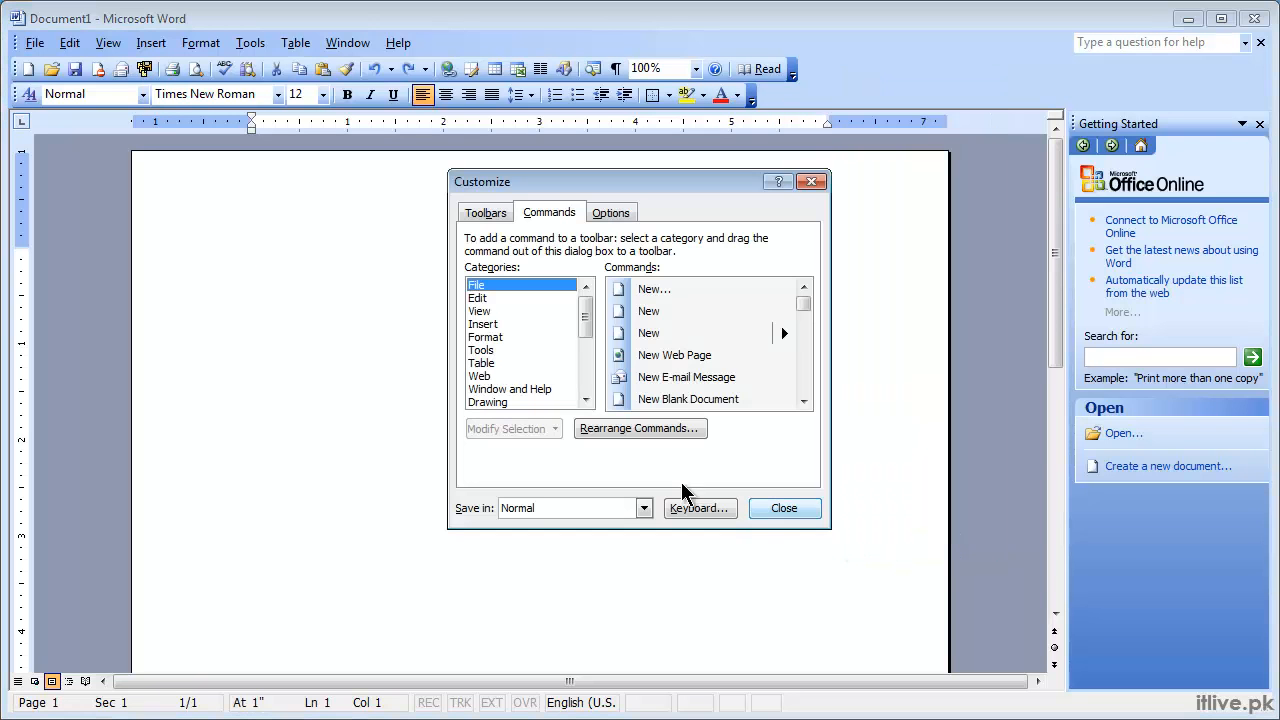
drag(144, 69, 224, 305)
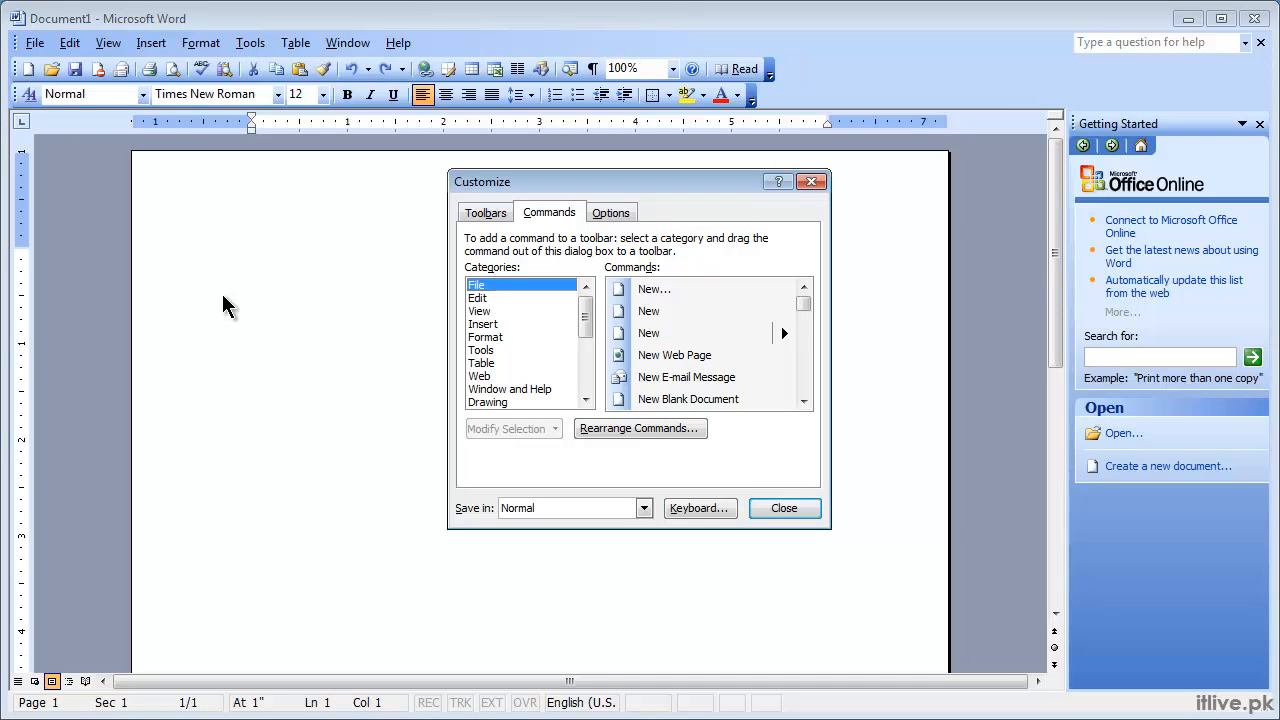